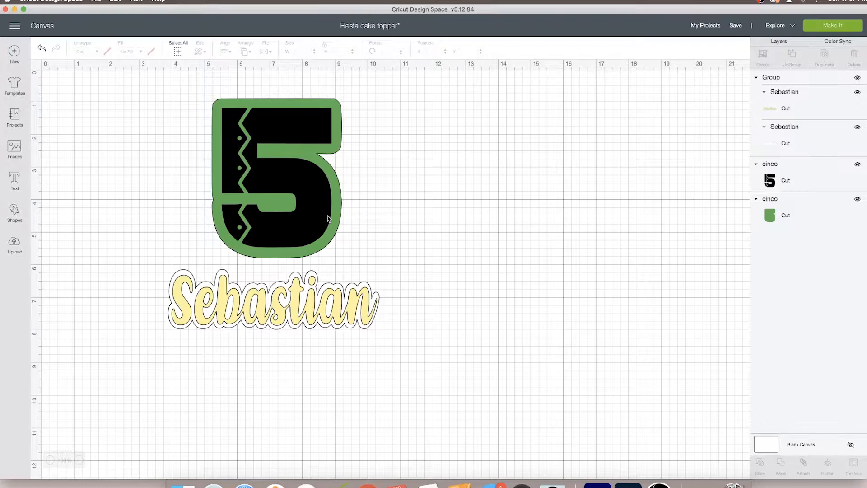
Insert the uploaded name-silhouette image and scale it down to about 7.8 in wide just below the name
{"action": "left_click", "coordinate": [336, 216]}
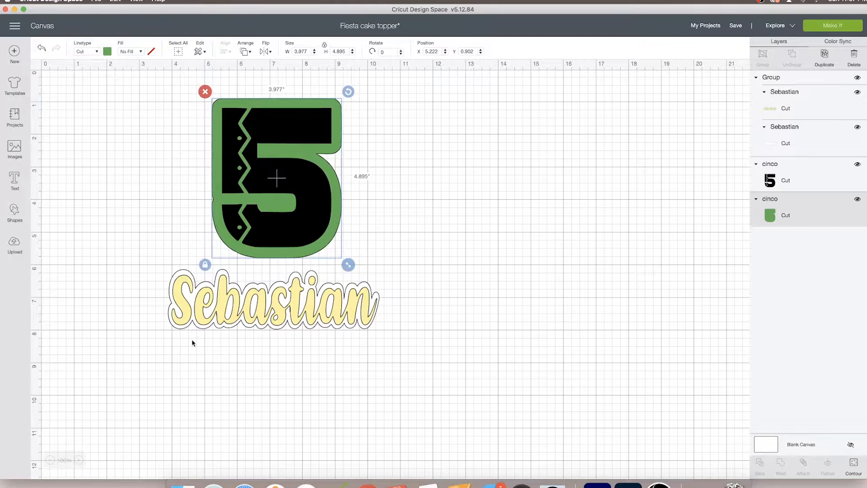
{"action": "left_click", "coordinate": [15, 244]}
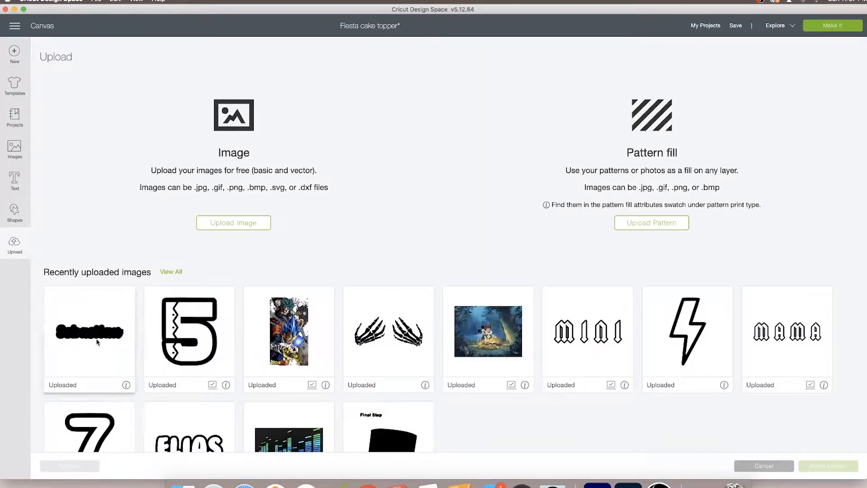
{"action": "left_click", "coordinate": [97, 342]}
{"action": "left_click", "coordinate": [826, 468]}
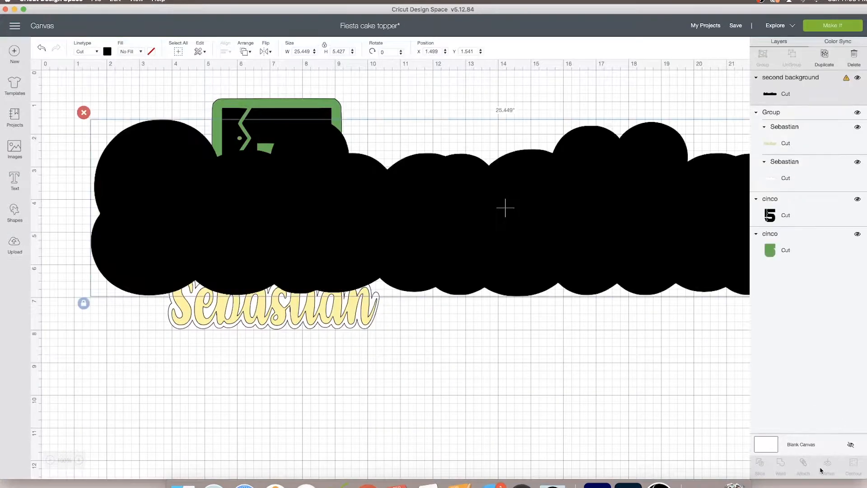
{"action": "left_click_drag", "start_coordinate": [662, 249], "coordinate": [497, 264]}
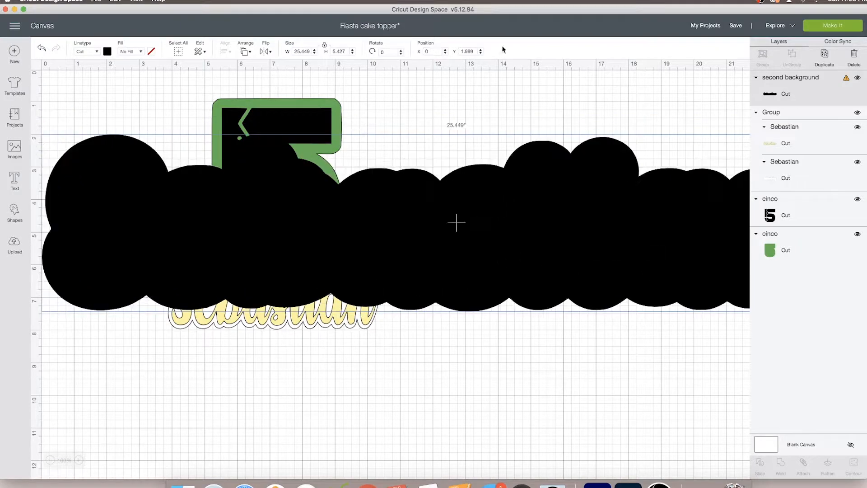
{"action": "left_click", "coordinate": [353, 54]}
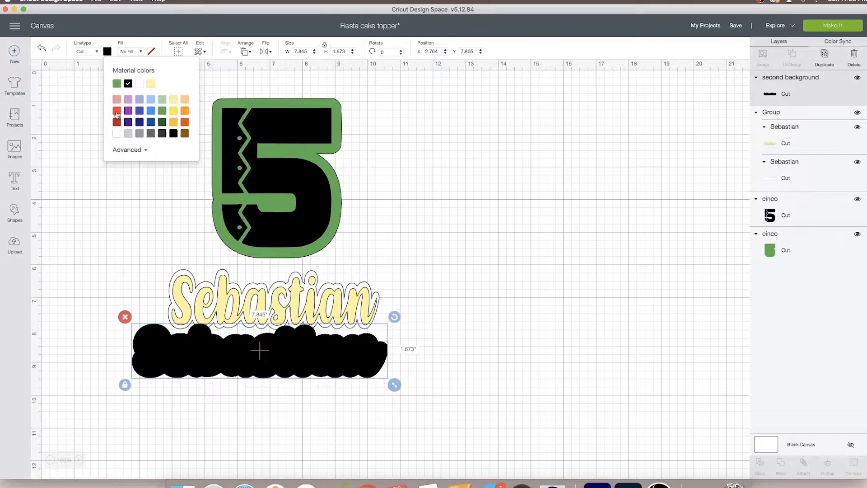
Colour the name silhouette red and send it to the back
{"action": "left_click", "coordinate": [116, 111]}
{"action": "left_click", "coordinate": [247, 51]}
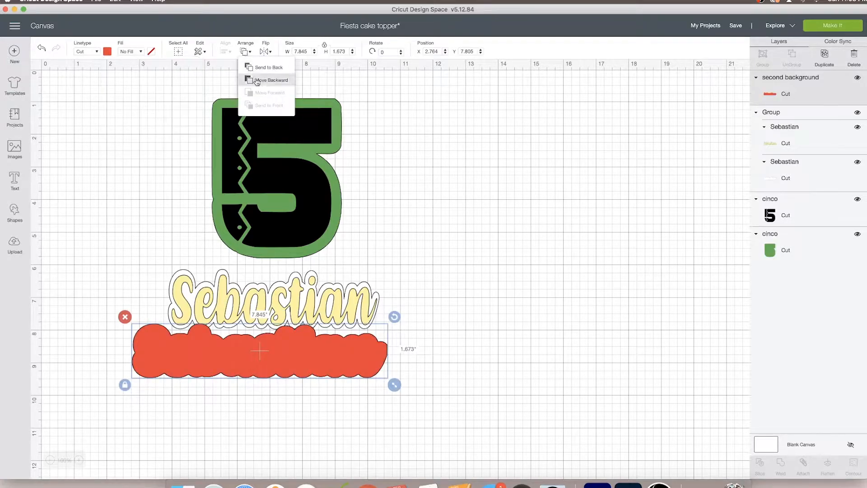
{"action": "left_click", "coordinate": [265, 68]}
Fit the red silhouette behind the name as an outer border about 6.9 in wide and group them together
{"action": "left_click", "coordinate": [293, 322]}
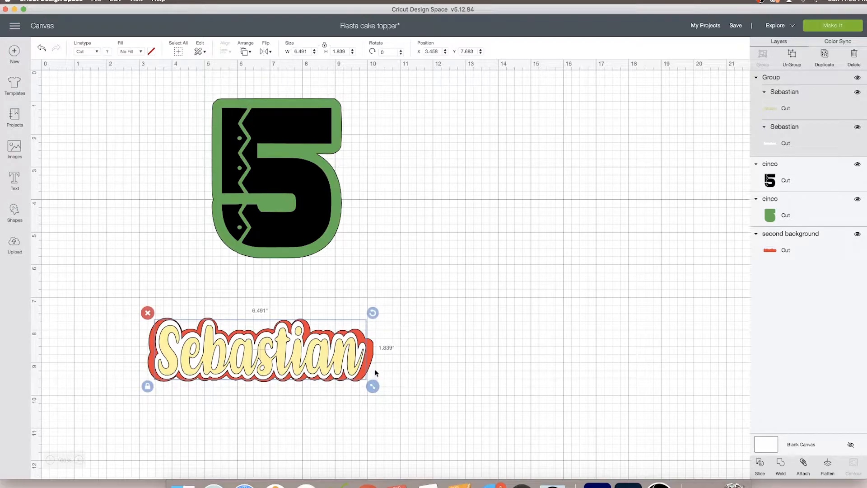
{"action": "left_click", "coordinate": [370, 367]}
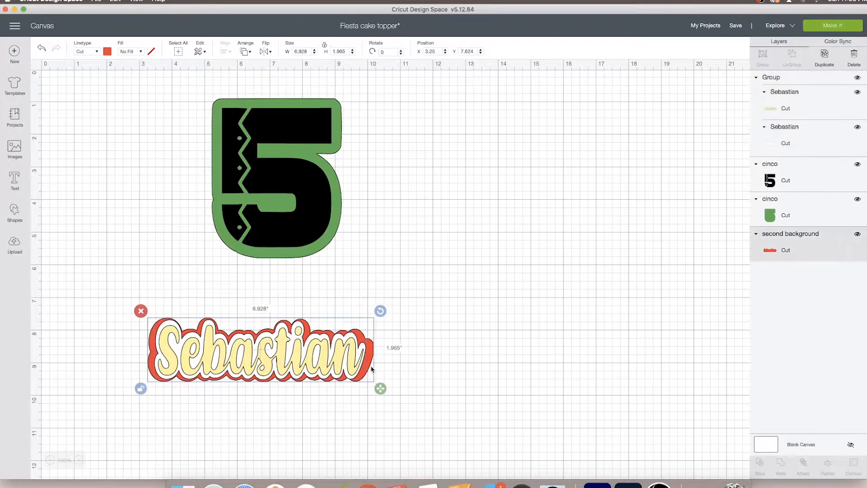
{"action": "left_click", "coordinate": [762, 55]}
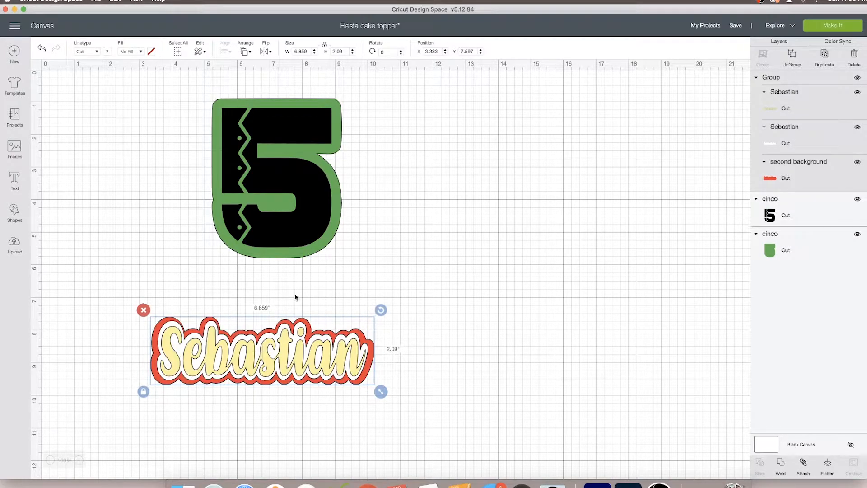
Place the name group over the lower part of the number 5 and move the whole design nearer the canvas centre
{"action": "left_click_drag", "start_coordinate": [335, 361], "coordinate": [355, 266]}
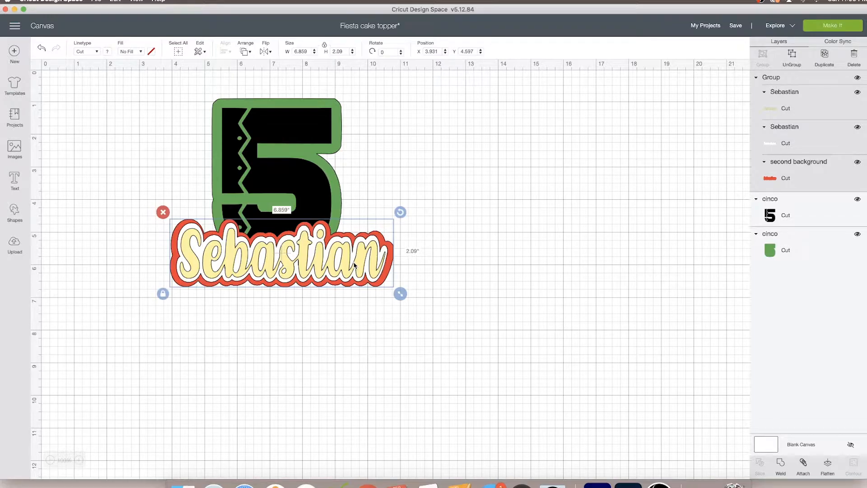
{"action": "mouse_move", "coordinate": [328, 264]}
{"action": "left_mouse_down"}
{"action": "mouse_move", "coordinate": [327, 251]}
{"action": "mouse_move", "coordinate": [327, 262]}
{"action": "left_mouse_up"}
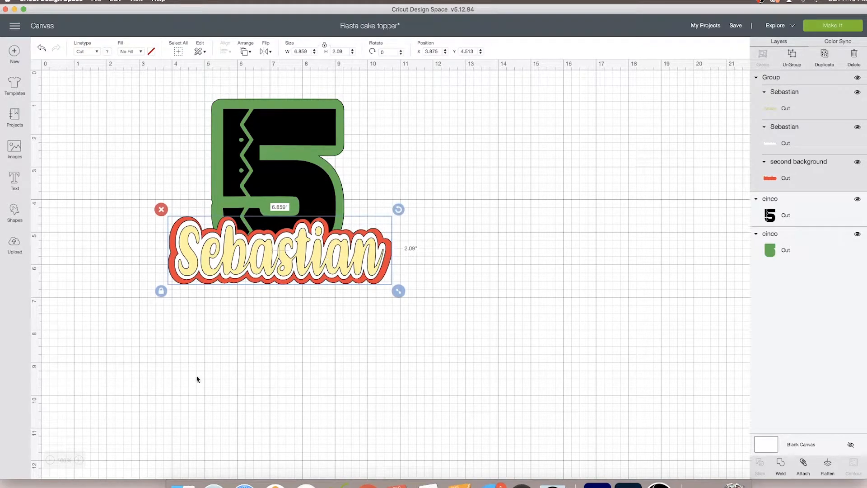
{"action": "left_click", "coordinate": [78, 460]}
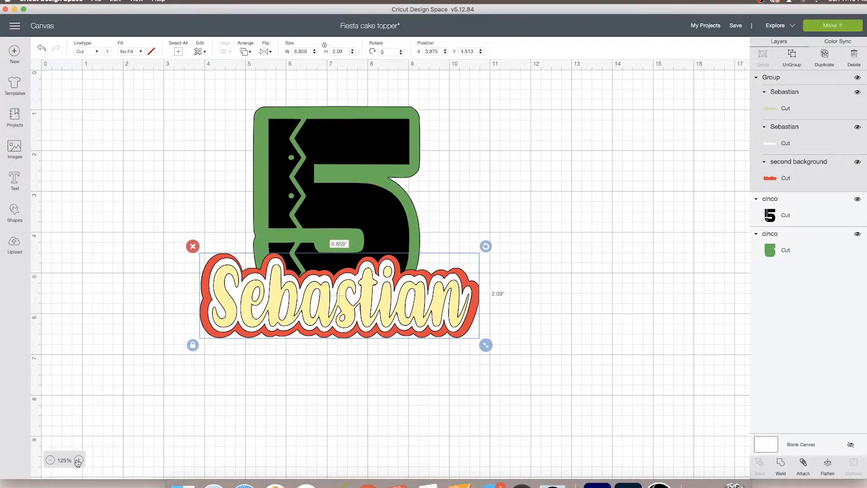
{"action": "left_click", "coordinate": [49, 460]}
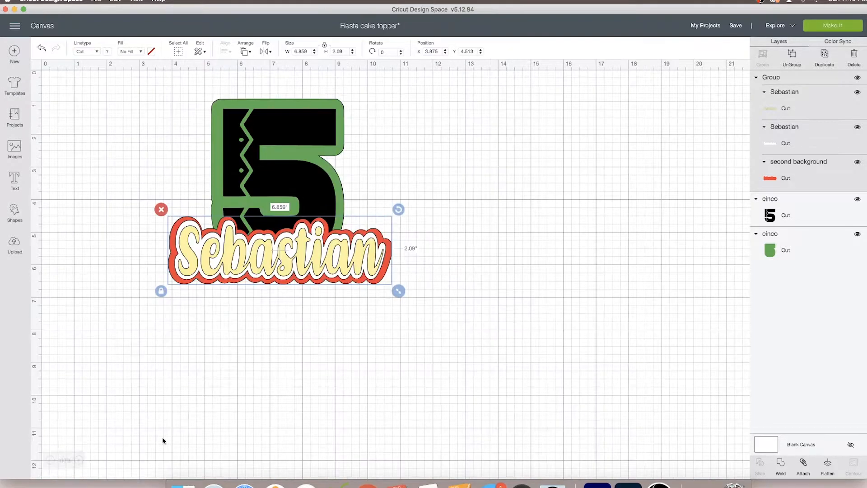
{"action": "left_click", "coordinate": [386, 384]}
{"action": "left_click_drag", "start_coordinate": [469, 324], "coordinate": [289, 168]}
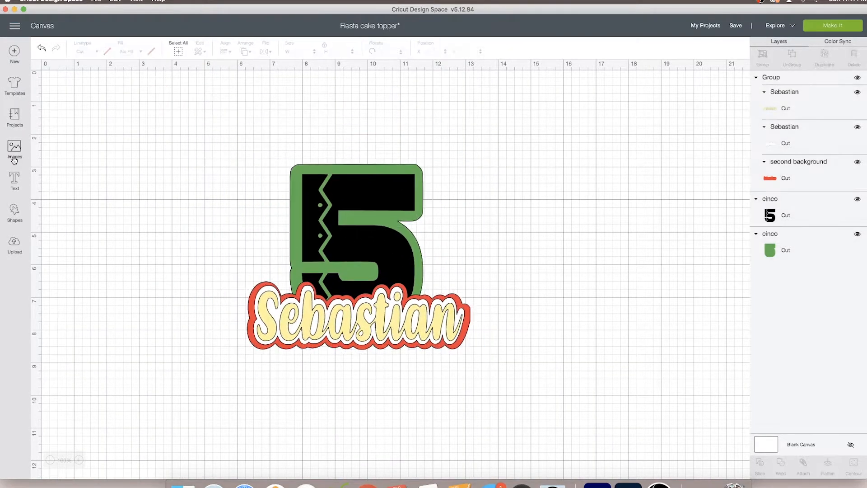
Search the image library for "papel picado"
{"action": "left_click", "coordinate": [15, 149]}
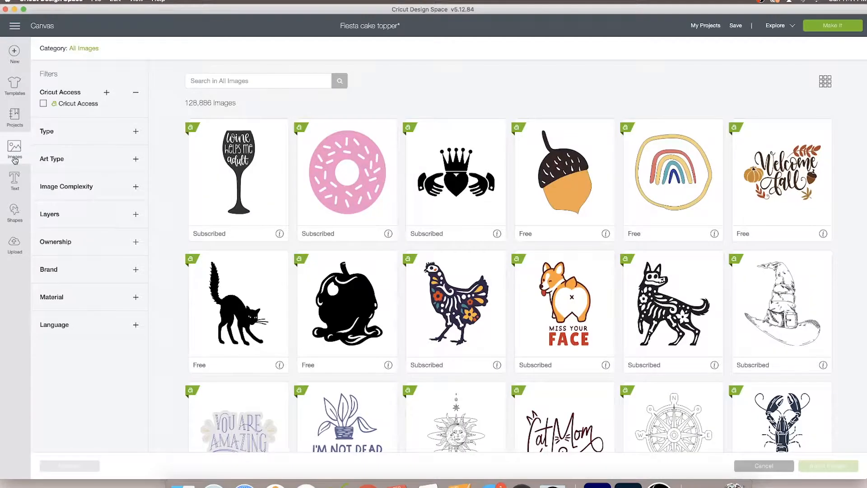
{"action": "left_click", "coordinate": [261, 79]}
{"action": "type", "text": "pa"}
{"action": "type", "text": "apel"}
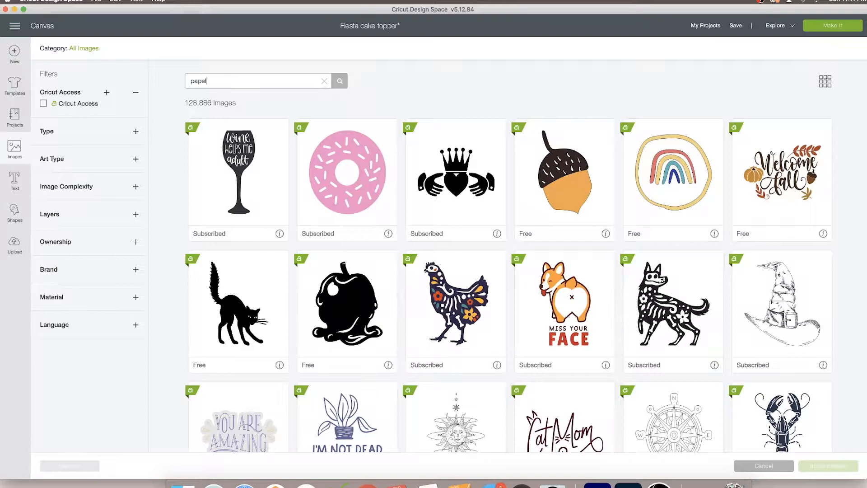
{"action": "type", "text": " picado"}
{"action": "key", "text": "Return"}
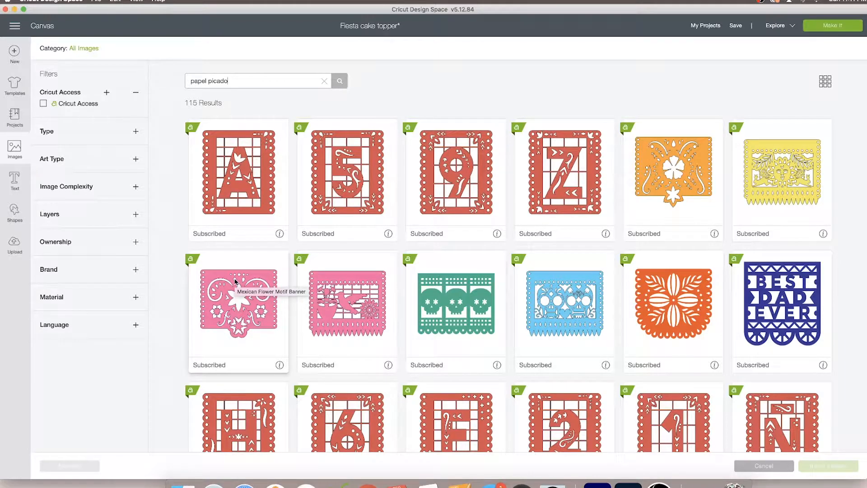
Insert the orange and turquoise Day Of The Dead banners and the yellow Mexican Flower Motif banner from the results
{"action": "scroll", "coordinate": [235, 281], "scroll_direction": "down", "scroll_amount": 10}
{"action": "scroll", "coordinate": [235, 281], "scroll_direction": "up", "scroll_amount": 10}
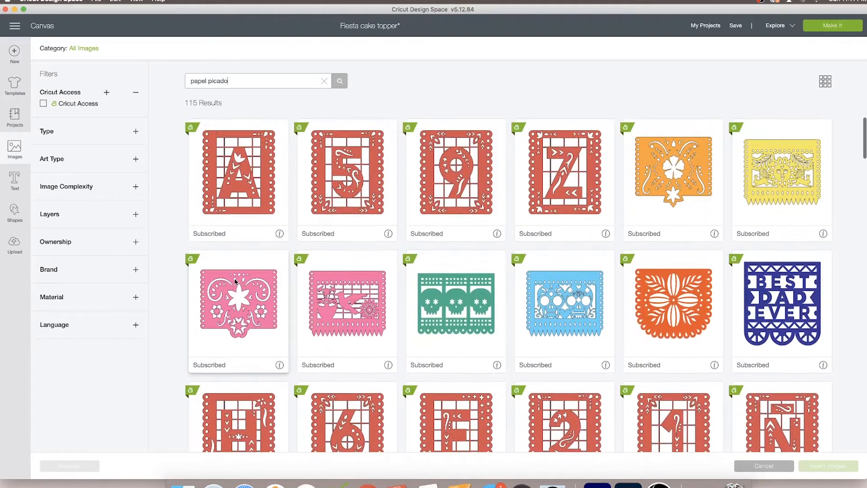
{"action": "scroll", "coordinate": [235, 281], "scroll_direction": "down", "scroll_amount": 2}
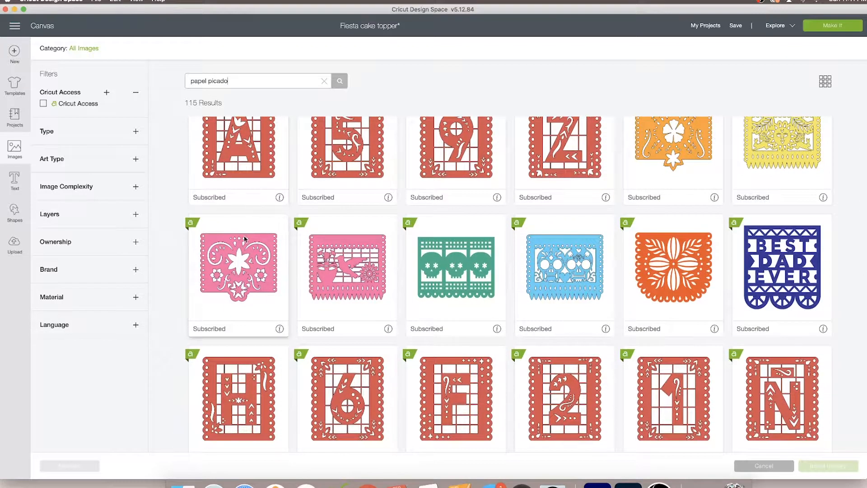
{"action": "scroll", "coordinate": [245, 239], "scroll_direction": "down", "scroll_amount": 8}
{"action": "scroll", "coordinate": [244, 238], "scroll_direction": "down", "scroll_amount": 15}
{"action": "scroll", "coordinate": [245, 238], "scroll_direction": "down", "scroll_amount": 11}
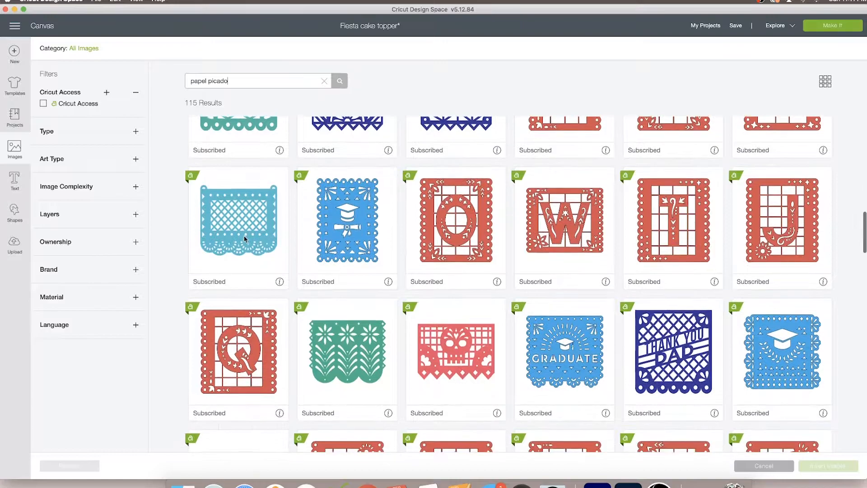
{"action": "scroll", "coordinate": [244, 234], "scroll_direction": "down", "scroll_amount": 2}
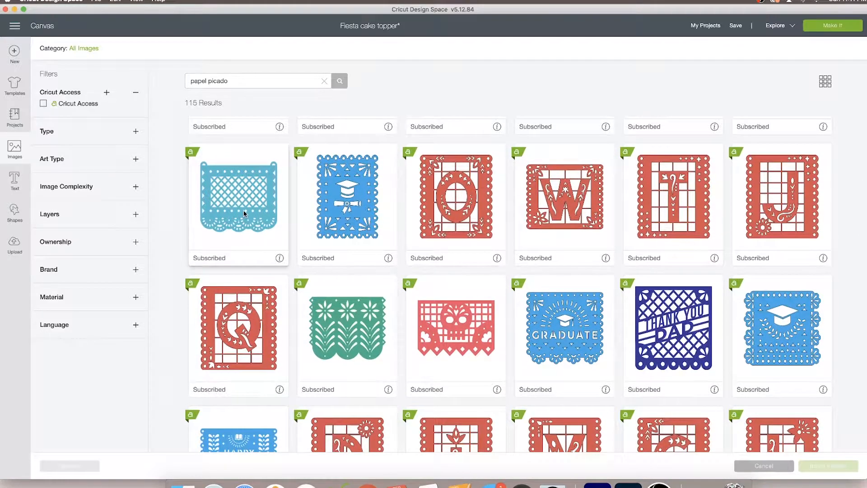
{"action": "left_click", "coordinate": [244, 213]}
{"action": "scroll", "coordinate": [244, 217], "scroll_direction": "down", "scroll_amount": 10}
{"action": "scroll", "coordinate": [244, 221], "scroll_direction": "down", "scroll_amount": 3}
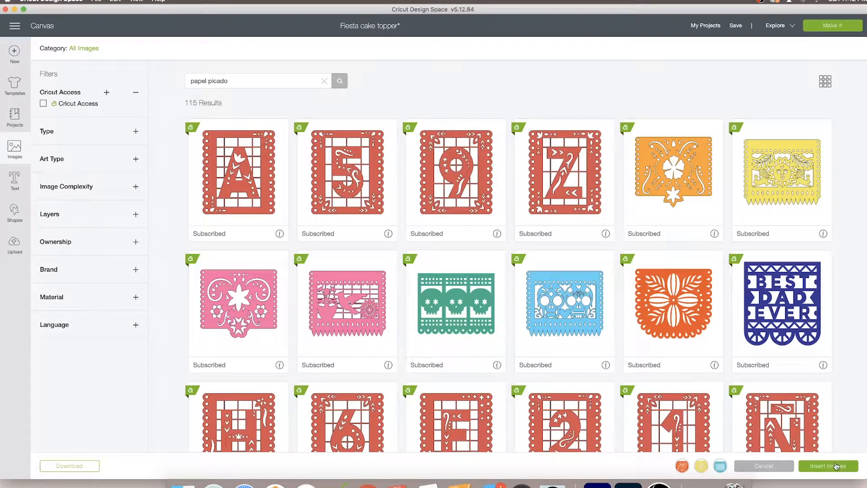
{"action": "left_click", "coordinate": [835, 466]}
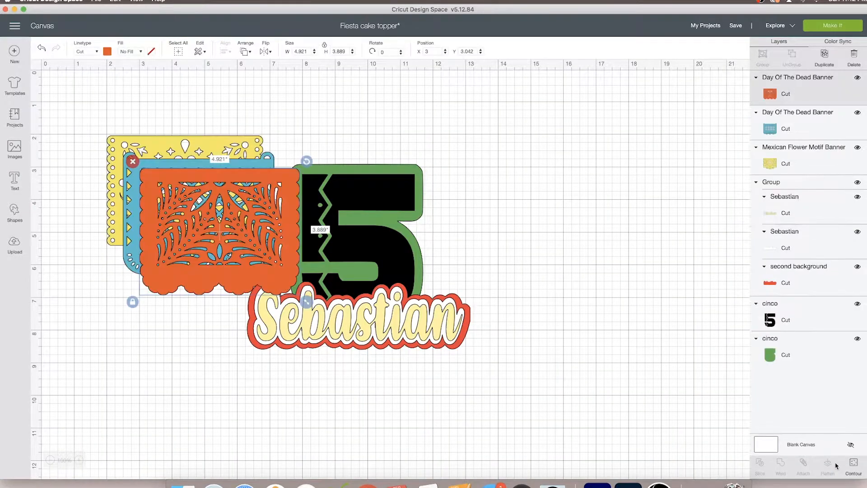
Move the orange banner to the right of the number 5 and shrink it to about 1.84 in wide
{"action": "left_click_drag", "start_coordinate": [274, 273], "coordinate": [579, 267]}
{"action": "left_click_drag", "start_coordinate": [616, 294], "coordinate": [518, 212]}
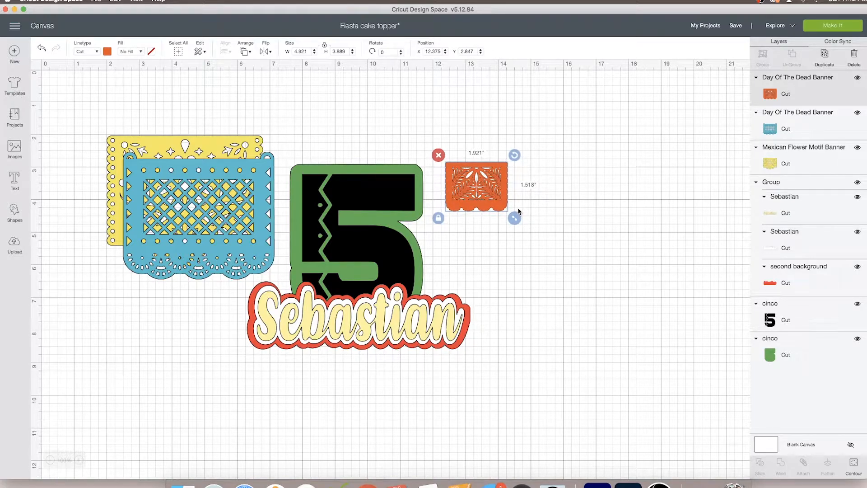
{"action": "left_click_drag", "start_coordinate": [519, 211], "coordinate": [516, 209]}
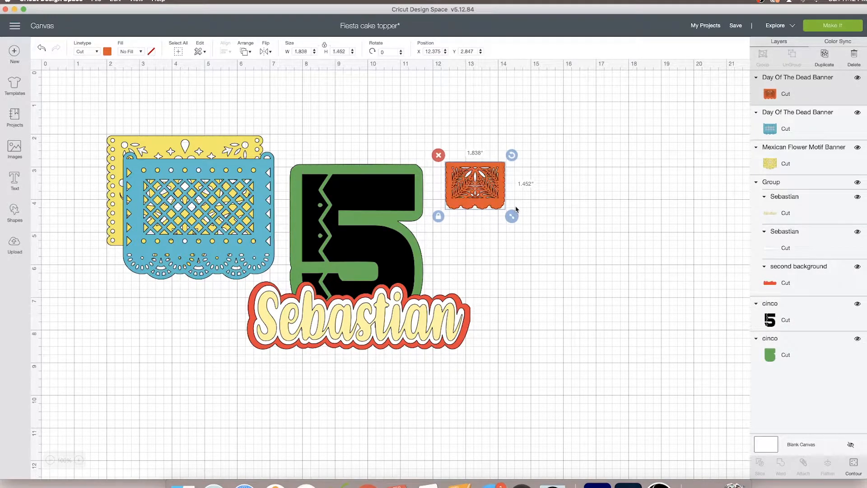
Tilt the orange banner to about 353 degrees and place it against the upper right side of the number 5
{"action": "left_click_drag", "start_coordinate": [476, 195], "coordinate": [467, 211]}
{"action": "left_click_drag", "start_coordinate": [500, 169], "coordinate": [497, 166]}
{"action": "left_click_drag", "start_coordinate": [466, 200], "coordinate": [462, 197]}
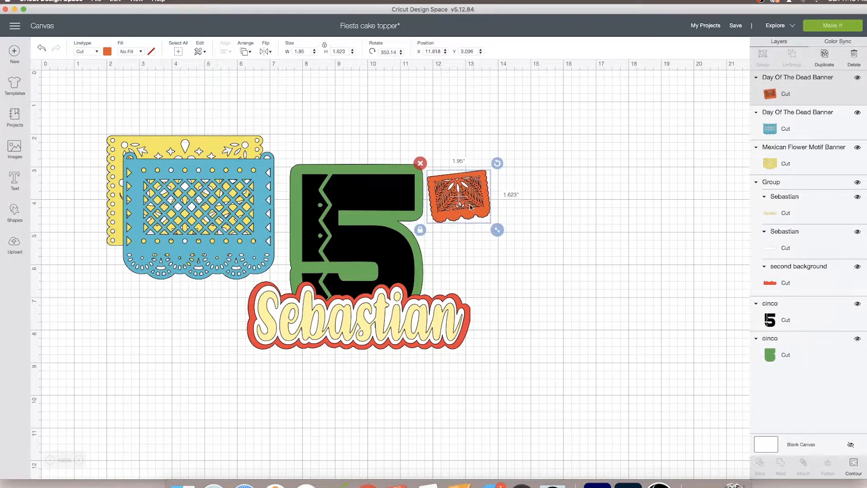
Move the turquoise banner to the right of the number 5, and straighten the orange banner and shift it outward
{"action": "left_click", "coordinate": [269, 270]}
{"action": "left_click_drag", "start_coordinate": [280, 286], "coordinate": [560, 268]}
{"action": "left_click", "coordinate": [470, 184]}
{"action": "left_click_drag", "start_coordinate": [495, 163], "coordinate": [495, 166]}
{"action": "left_click_drag", "start_coordinate": [468, 197], "coordinate": [517, 192]}
{"action": "left_click_drag", "start_coordinate": [545, 159], "coordinate": [545, 161]}
Scale the turquoise and yellow banners to match the orange banner's size, stacking all three together
{"action": "left_click_drag", "start_coordinate": [534, 257], "coordinate": [526, 195]}
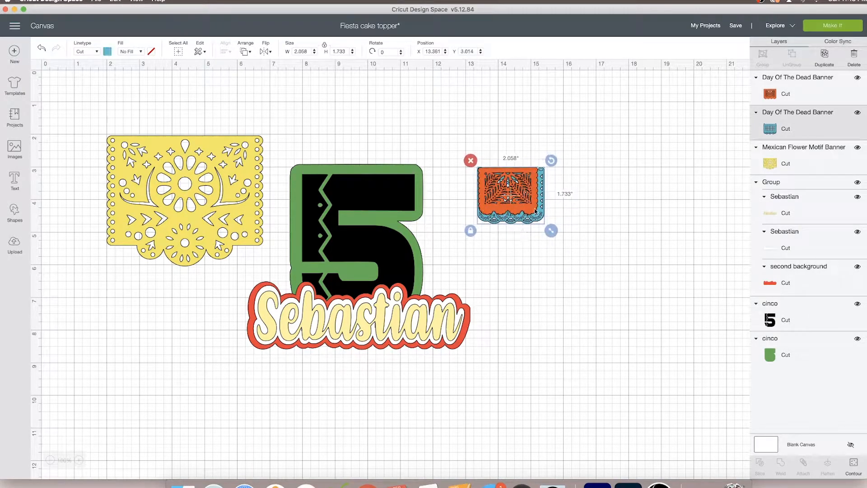
{"action": "left_click_drag", "start_coordinate": [551, 230], "coordinate": [541, 219]}
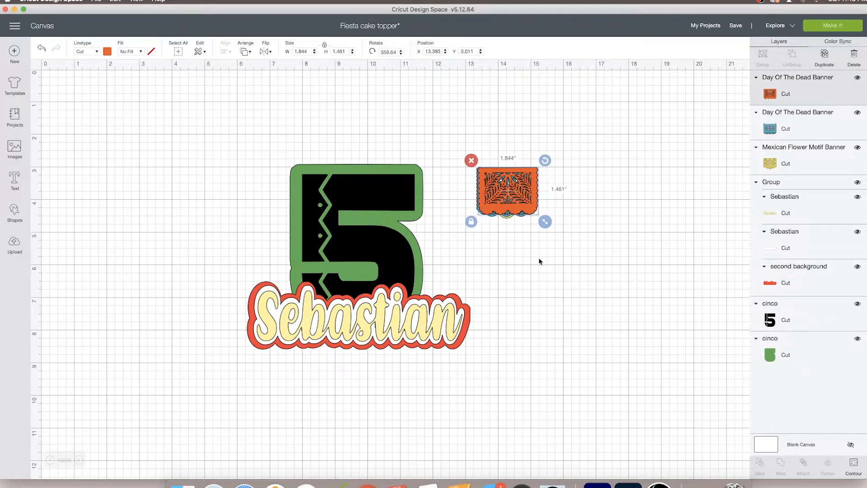
{"action": "left_click_drag", "start_coordinate": [540, 260], "coordinate": [480, 141]}
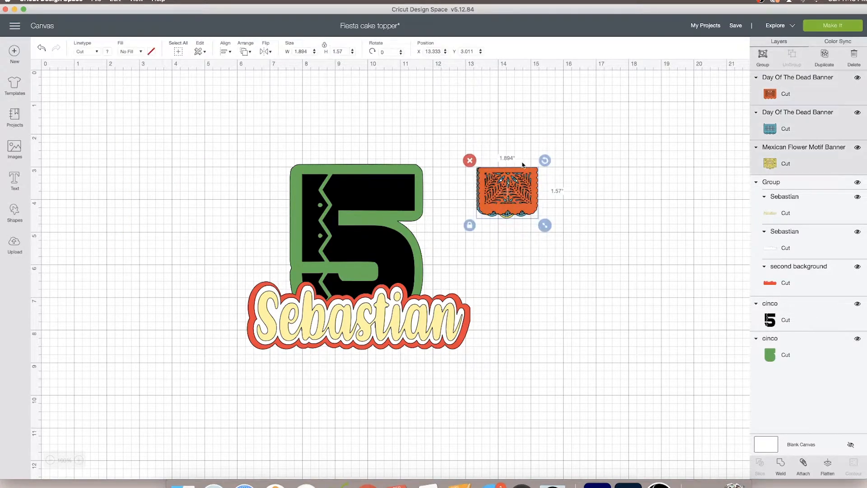
Duplicate the three small banners and line up one set on each side of the number 5
{"action": "left_click", "coordinate": [825, 54]}
{"action": "left_click_drag", "start_coordinate": [520, 219], "coordinate": [218, 201]}
{"action": "left_click", "coordinate": [519, 228]}
{"action": "left_click_drag", "start_coordinate": [505, 191], "coordinate": [447, 198]}
{"action": "left_click", "coordinate": [14, 219]}
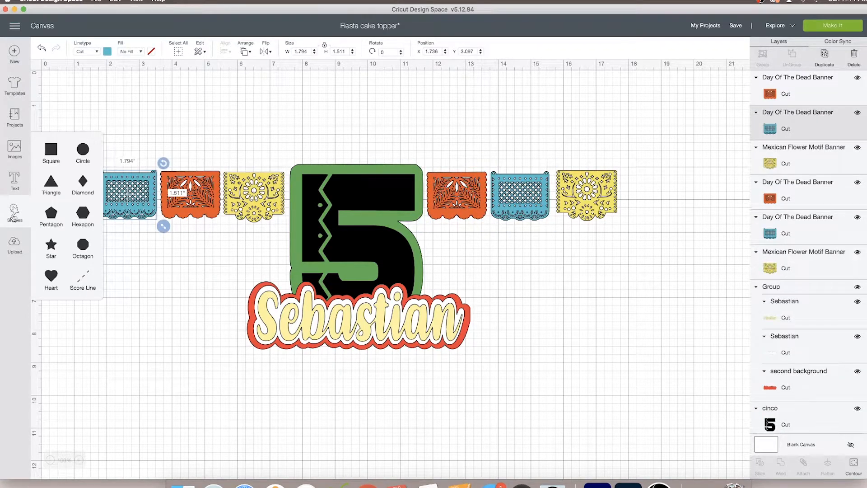
{"action": "left_click", "coordinate": [86, 282]}
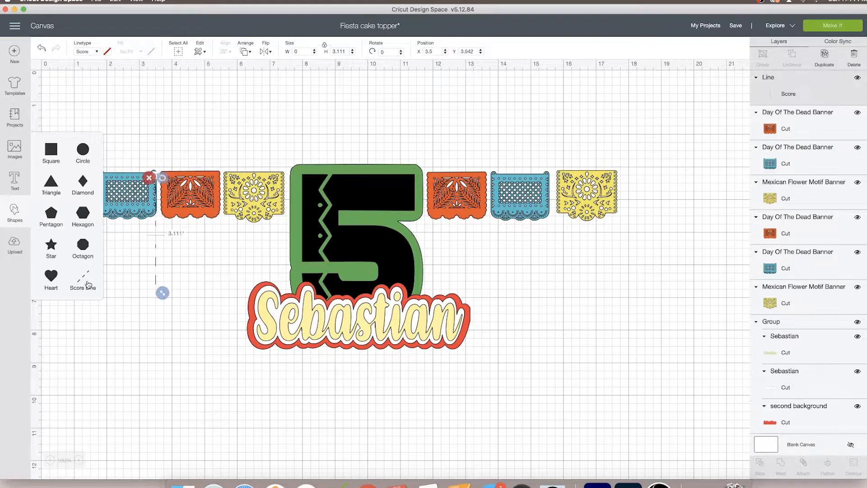
{"action": "left_click_drag", "start_coordinate": [147, 260], "coordinate": [151, 299]}
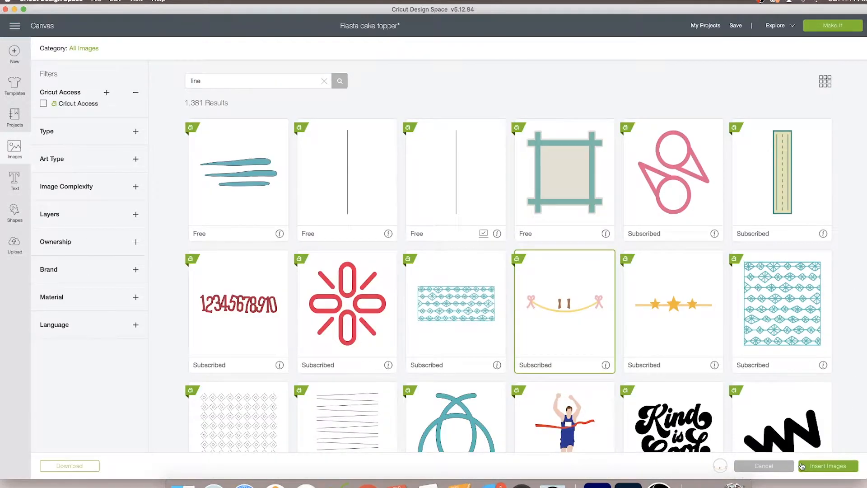
Insert the clothes line image, ungroup it and place only its yellow bowed string across the number 5, about 12.9 in wide
{"action": "left_click", "coordinate": [801, 466]}
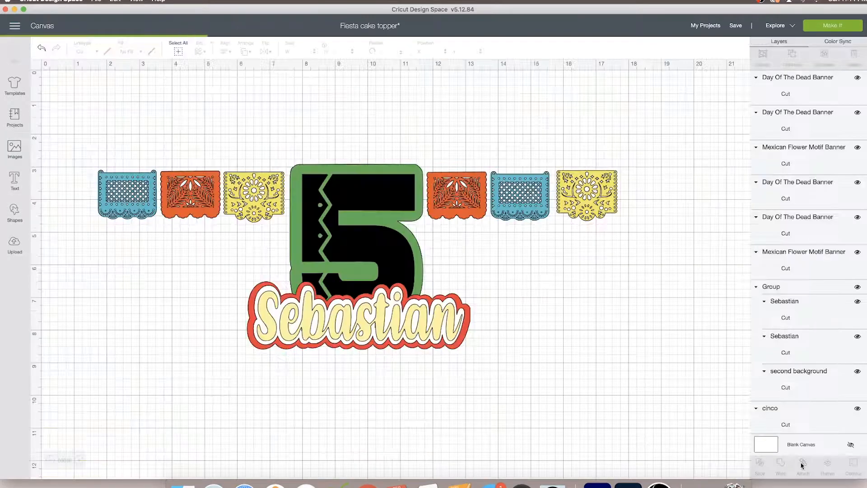
{"action": "left_click_drag", "start_coordinate": [227, 234], "coordinate": [538, 308]}
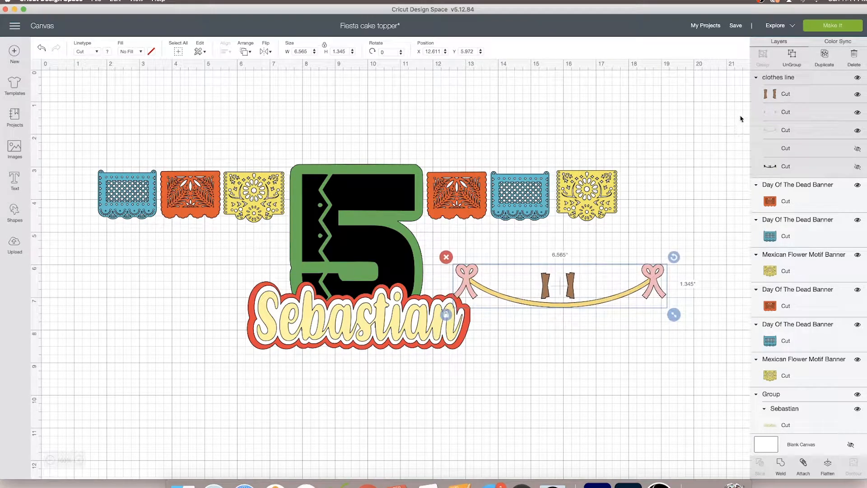
{"action": "left_click", "coordinate": [787, 65]}
{"action": "left_click_drag", "start_coordinate": [439, 177], "coordinate": [438, 173]}
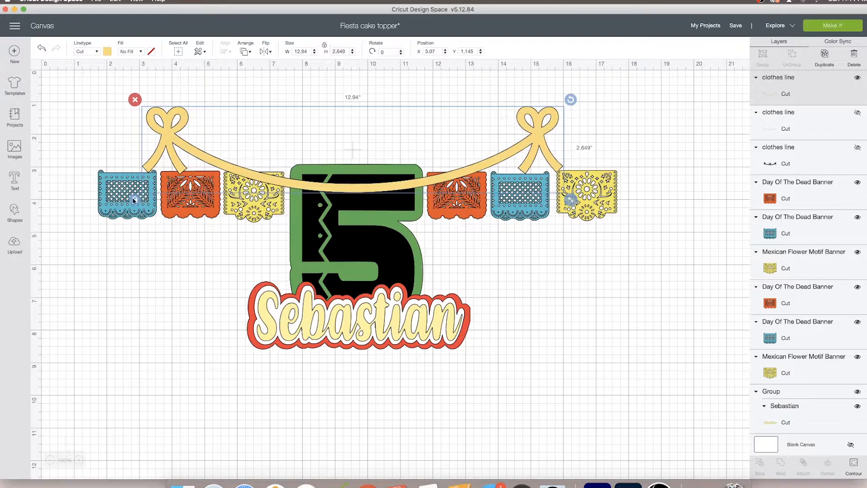
Stretch the yellow string wider and centre it so that it spans the banners on both sides of the number 5
{"action": "left_click_drag", "start_coordinate": [570, 200], "coordinate": [615, 182]}
{"action": "left_click_drag", "start_coordinate": [505, 162], "coordinate": [481, 174]}
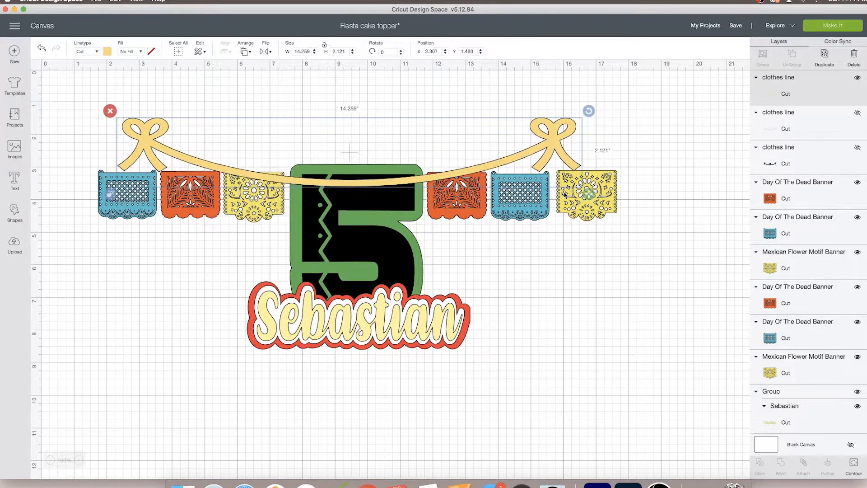
{"action": "left_click_drag", "start_coordinate": [590, 194], "coordinate": [666, 195]}
{"action": "left_click_drag", "start_coordinate": [477, 185], "coordinate": [445, 182]}
Widen the yellow string, tilt the banners on both sides of the 5 to follow its curve, and scale the whole design down slightly
{"action": "left_click", "coordinate": [566, 250]}
{"action": "left_click_drag", "start_coordinate": [595, 138], "coordinate": [618, 134]}
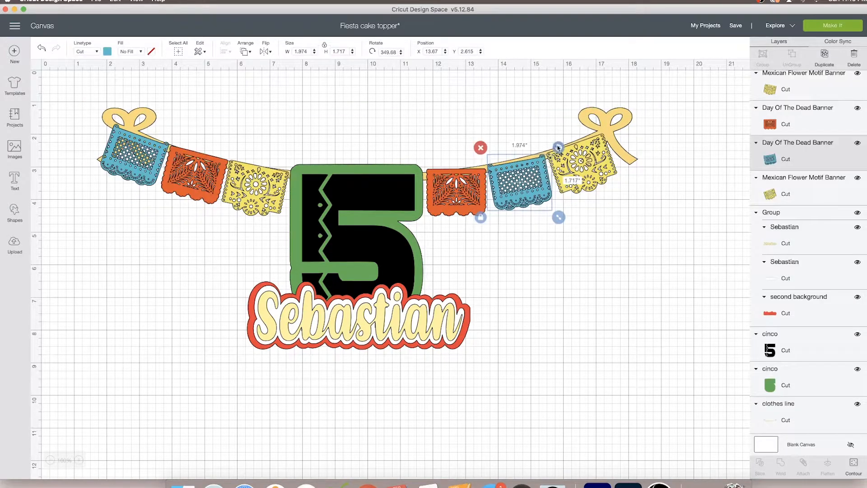
{"action": "left_click_drag", "start_coordinate": [558, 148], "coordinate": [558, 146]}
{"action": "left_click", "coordinate": [586, 232]}
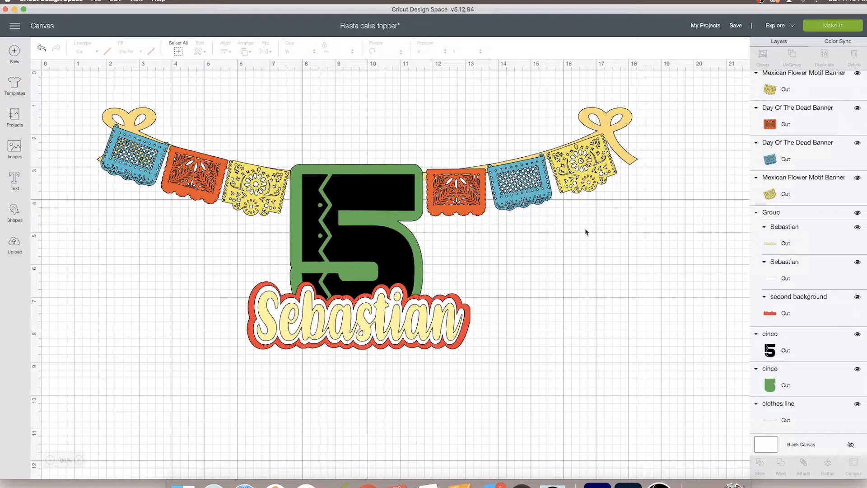
{"action": "left_click", "coordinate": [470, 210]}
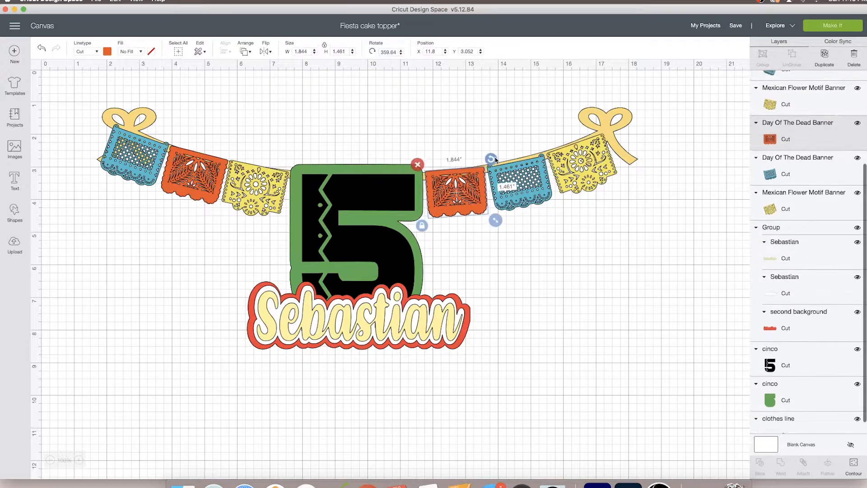
{"action": "left_click", "coordinate": [609, 251]}
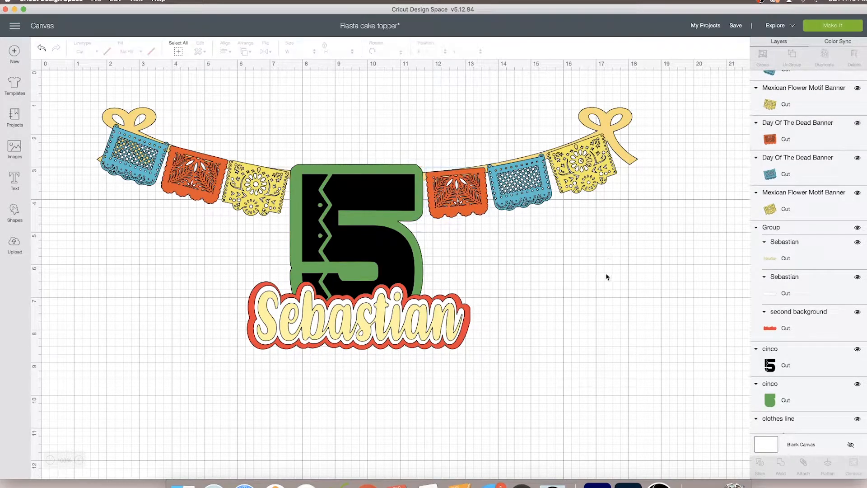
{"action": "left_click_drag", "start_coordinate": [633, 412], "coordinate": [112, 65]}
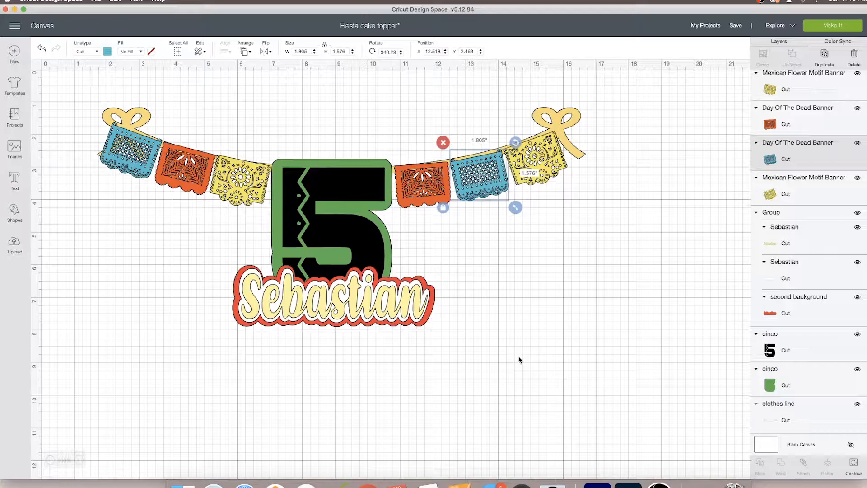
{"action": "left_click", "coordinate": [508, 384]}
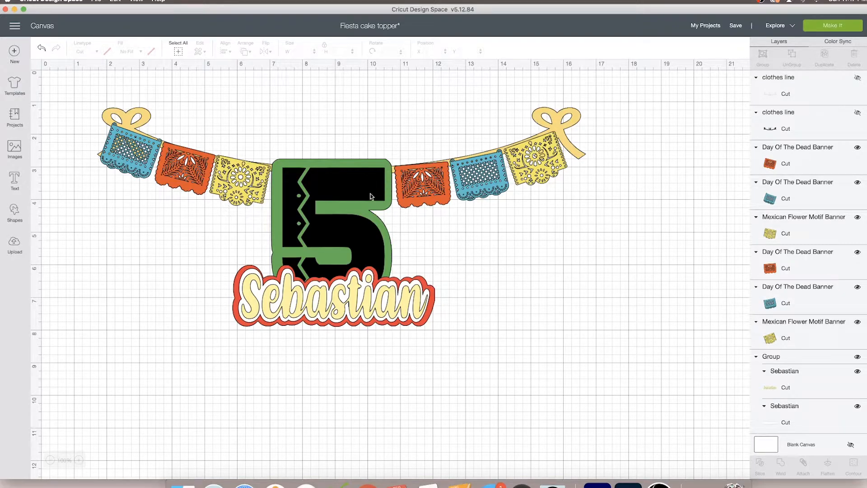
Insert the smiling cactus in a sombrero from the sombrero images and enlarge it to about 4.3 in wide in the empty area
{"action": "left_click", "coordinate": [14, 149]}
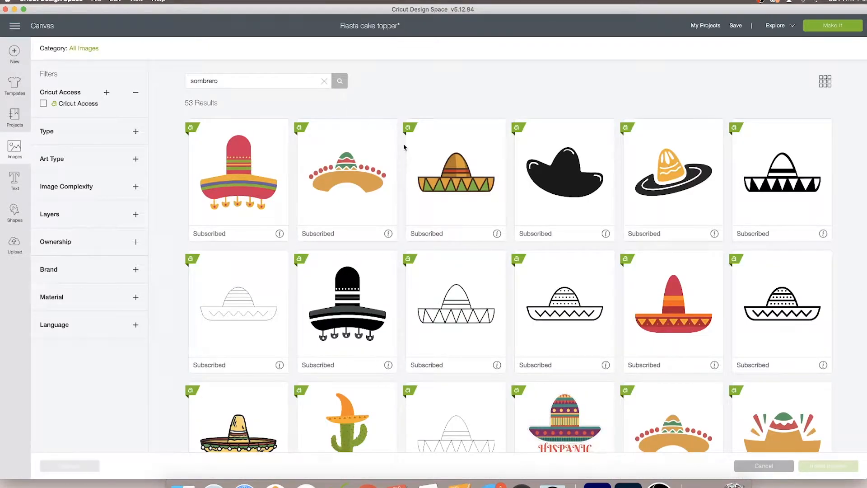
{"action": "scroll", "coordinate": [404, 147], "scroll_direction": "down", "scroll_amount": 3}
{"action": "scroll", "coordinate": [404, 147], "scroll_direction": "down", "scroll_amount": 7}
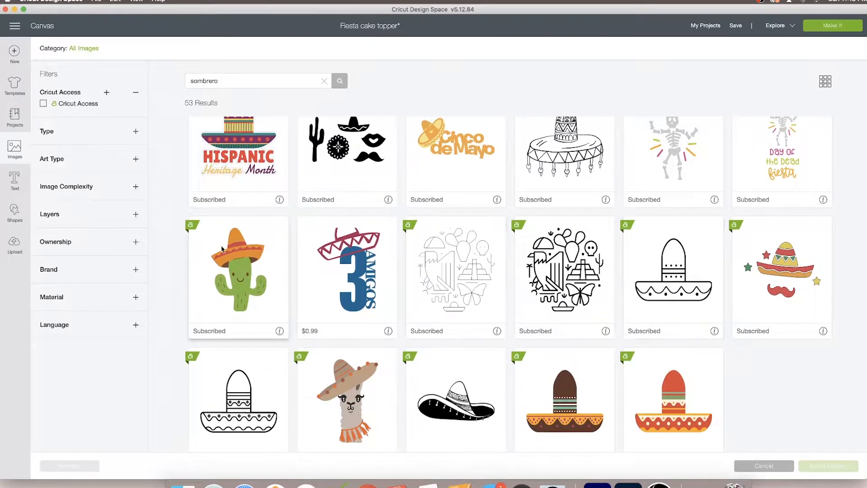
{"action": "left_click", "coordinate": [225, 250]}
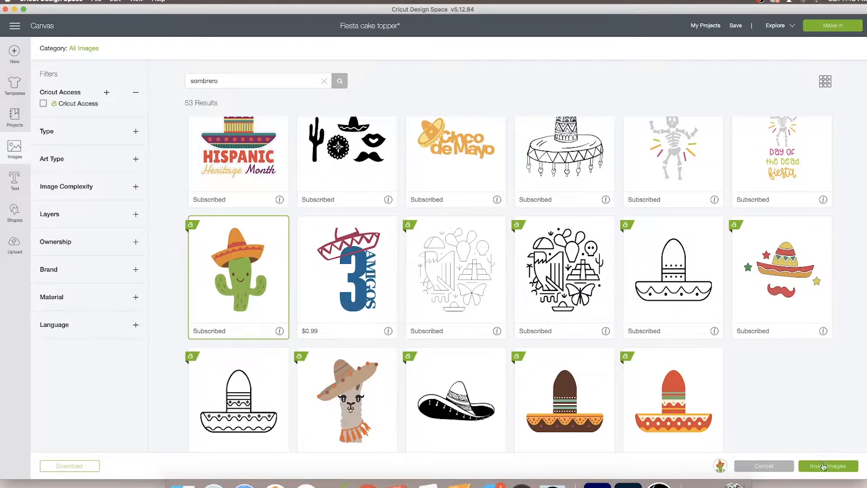
{"action": "left_click", "coordinate": [823, 465]}
{"action": "left_click_drag", "start_coordinate": [252, 309], "coordinate": [587, 325]}
{"action": "left_click_drag", "start_coordinate": [616, 356], "coordinate": [682, 442]}
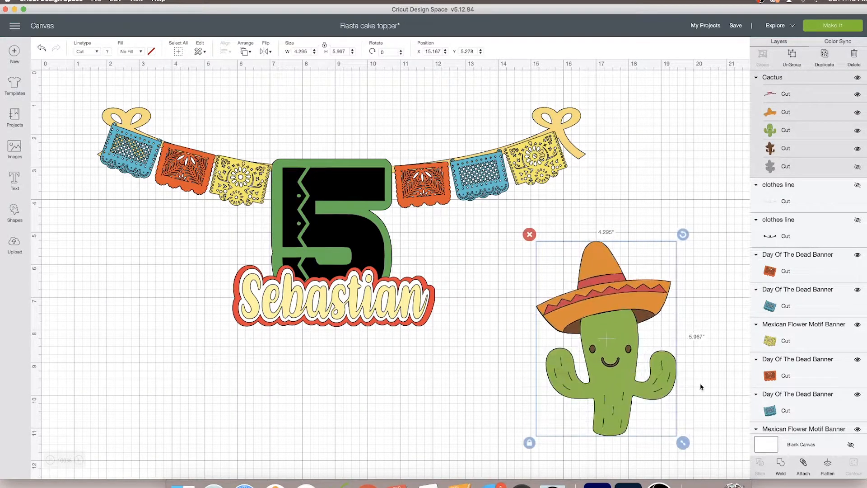
Ungroup the cactus image, move the orange hat and its red trim aside, and delete the cactus body and hat lining
{"action": "left_click", "coordinate": [788, 59]}
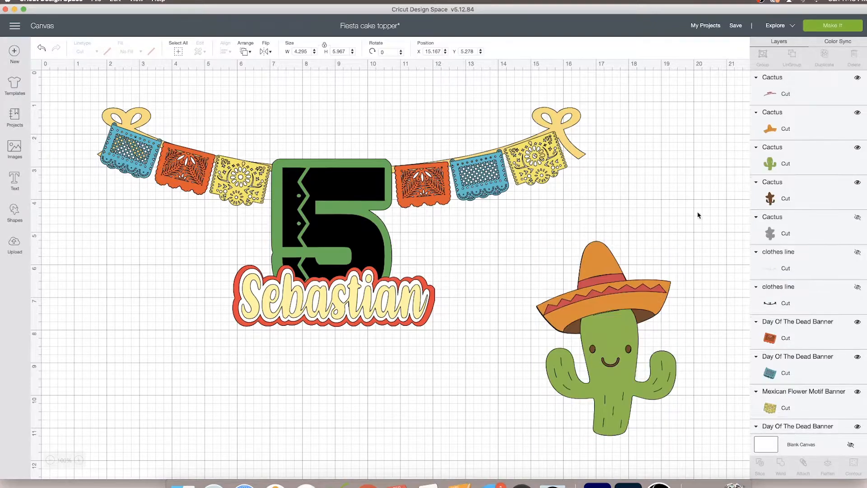
{"action": "left_click_drag", "start_coordinate": [637, 298], "coordinate": [666, 213]}
{"action": "left_click_drag", "start_coordinate": [611, 311], "coordinate": [646, 221]}
{"action": "left_click_drag", "start_coordinate": [636, 288], "coordinate": [634, 357]}
{"action": "left_click_drag", "start_coordinate": [542, 274], "coordinate": [636, 409]}
{"action": "key", "text": "Delete"}
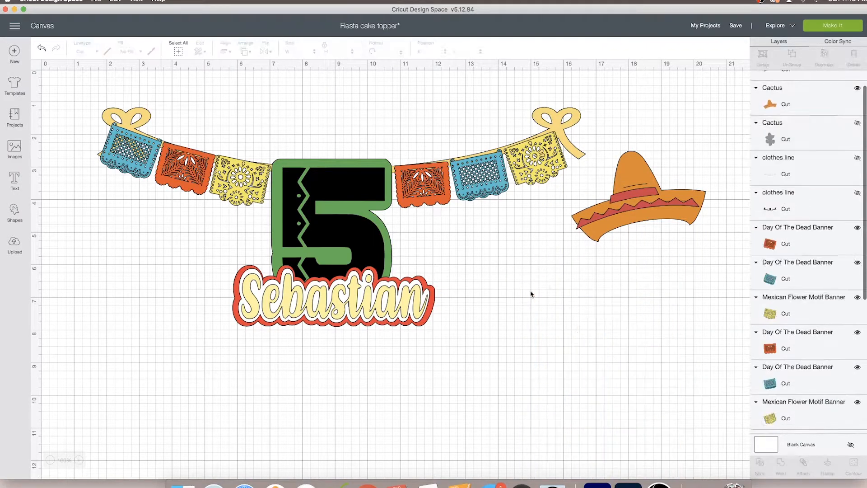
Place the sombrero with its red trim on the 5's upper left corner, scaled to about 3.17 in wide
{"action": "left_click", "coordinate": [653, 205]}
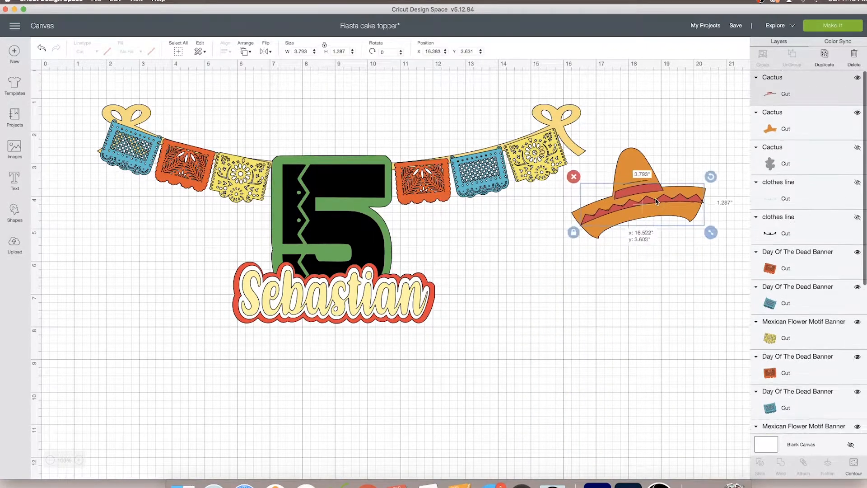
{"action": "left_click_drag", "start_coordinate": [653, 206], "coordinate": [331, 156]}
{"action": "left_click_drag", "start_coordinate": [391, 199], "coordinate": [369, 192]}
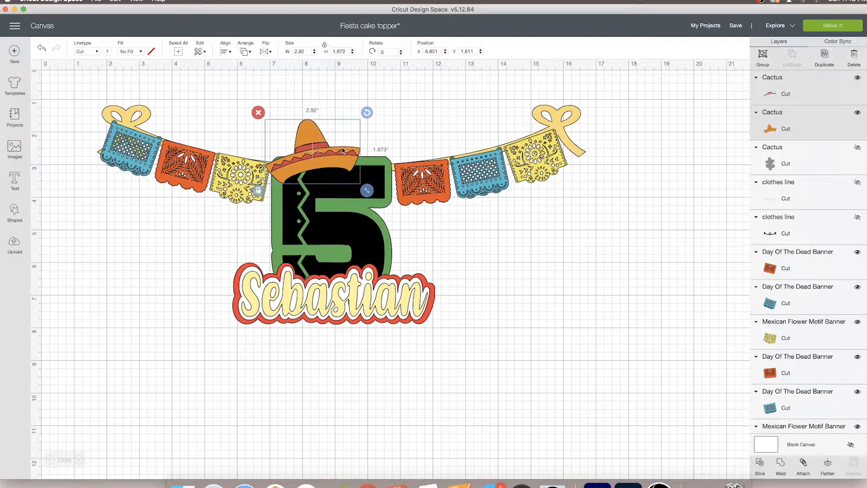
{"action": "left_click_drag", "start_coordinate": [342, 148], "coordinate": [342, 146]}
Duplicate the orange hat and its red trim, and stack the copies in the empty area beside the name
{"action": "left_click_drag", "start_coordinate": [343, 173], "coordinate": [535, 309]}
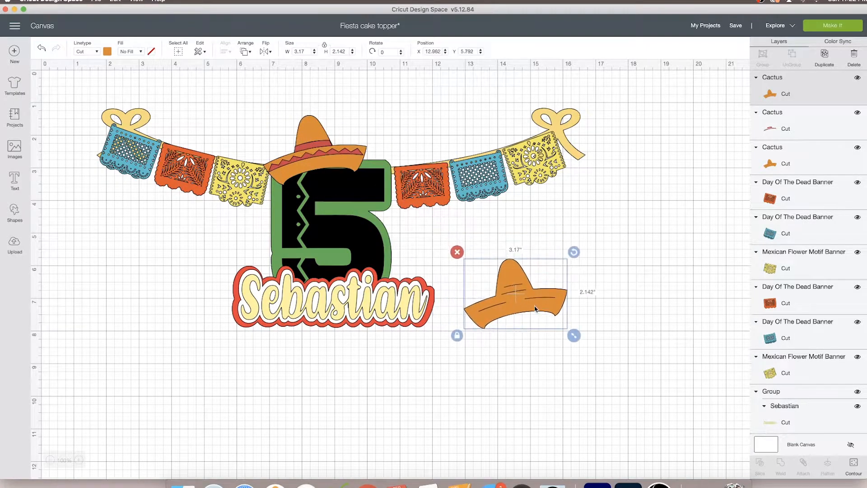
{"action": "left_click", "coordinate": [319, 147]}
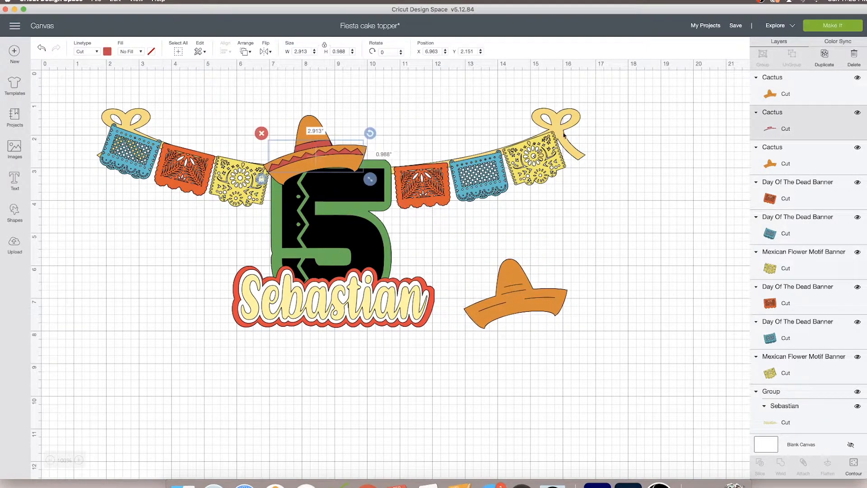
{"action": "left_click", "coordinate": [819, 57]}
{"action": "left_click_drag", "start_coordinate": [326, 162], "coordinate": [519, 301]}
Slice the red trim out of the duplicated orange hat and pull the resulting pieces apart
{"action": "left_click", "coordinate": [524, 308], "text": "shift"}
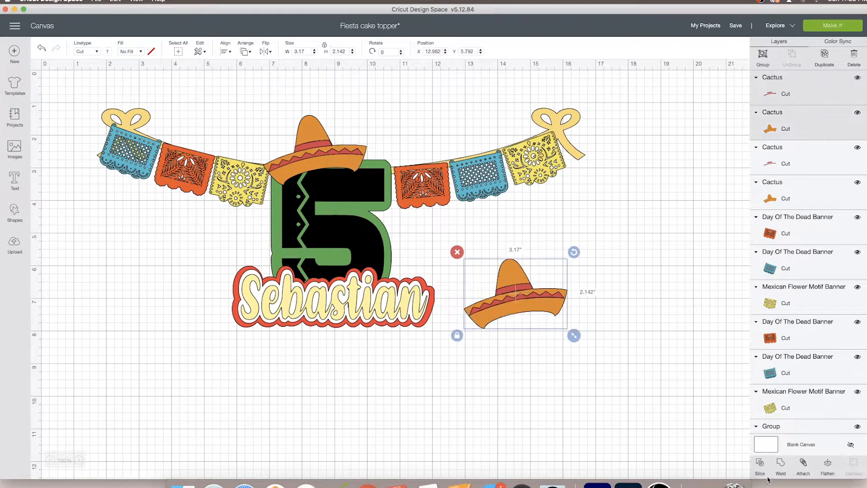
{"action": "left_click", "coordinate": [767, 476]}
{"action": "left_click_drag", "start_coordinate": [519, 278], "coordinate": [558, 258]}
{"action": "left_click_drag", "start_coordinate": [593, 294], "coordinate": [586, 402]}
{"action": "left_click_drag", "start_coordinate": [539, 297], "coordinate": [586, 296]}
{"action": "left_click_drag", "start_coordinate": [548, 377], "coordinate": [494, 372]}
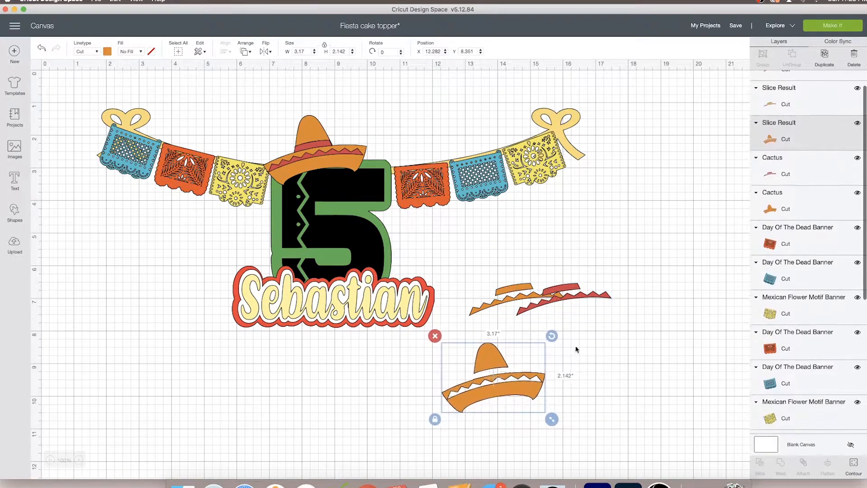
{"action": "left_click", "coordinate": [574, 348]}
Add a circle and reshape it into a slightly tilted ellipse, about 2.1 by 1.4 in, covering only the sliced hat's crown
{"action": "left_click", "coordinate": [14, 211]}
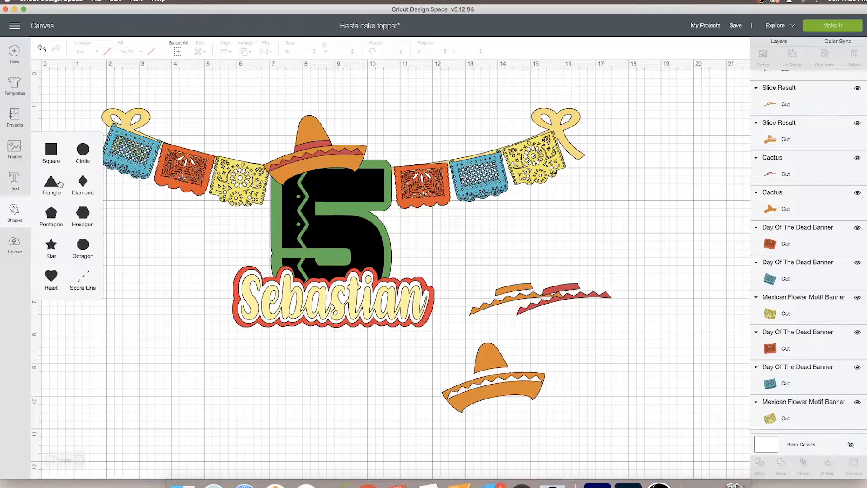
{"action": "left_click", "coordinate": [77, 153]}
{"action": "left_click_drag", "start_coordinate": [144, 193], "coordinate": [497, 362]}
{"action": "left_click_drag", "start_coordinate": [552, 397], "coordinate": [509, 354]}
{"action": "left_click_drag", "start_coordinate": [482, 327], "coordinate": [495, 353]}
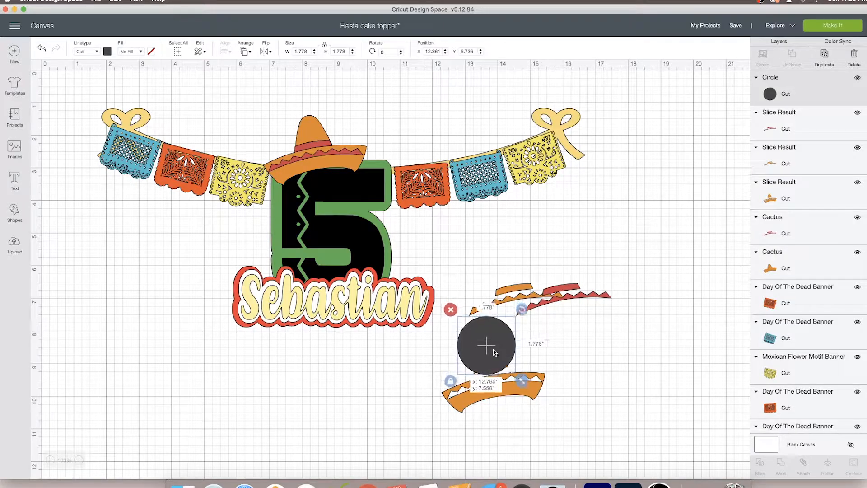
{"action": "left_click_drag", "start_coordinate": [537, 386], "coordinate": [532, 385]}
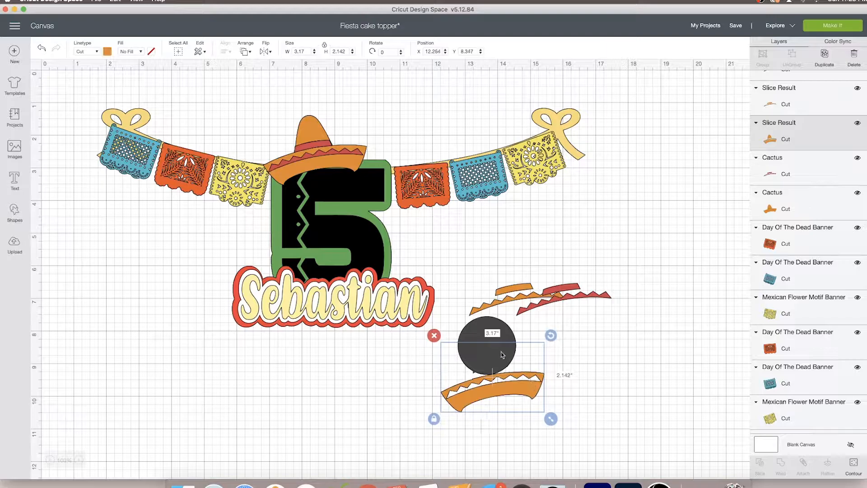
{"action": "left_click", "coordinate": [506, 357]}
{"action": "left_click_drag", "start_coordinate": [506, 350], "coordinate": [501, 360]}
{"action": "left_click_drag", "start_coordinate": [528, 322], "coordinate": [502, 350]}
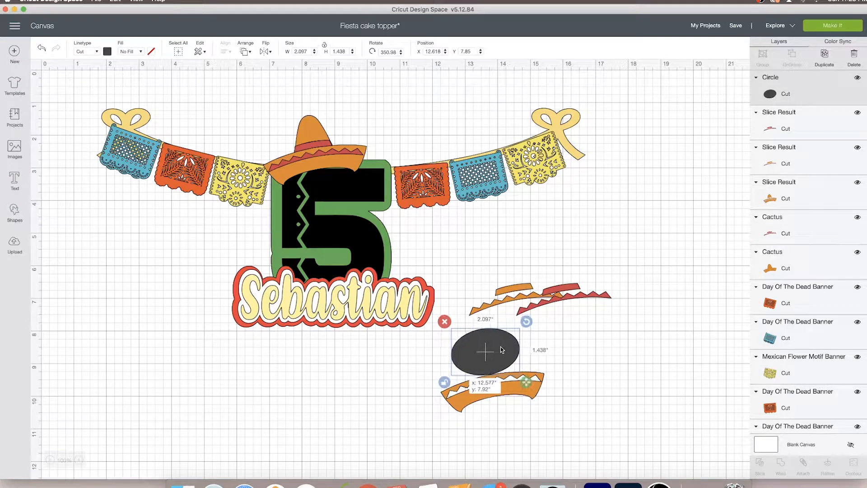
{"action": "left_click", "coordinate": [566, 375]}
Slice the hat piece with the ellipse and place the separated crown over the sombrero on the 5
{"action": "left_click_drag", "start_coordinate": [541, 417], "coordinate": [561, 358]}
{"action": "left_click", "coordinate": [763, 474]}
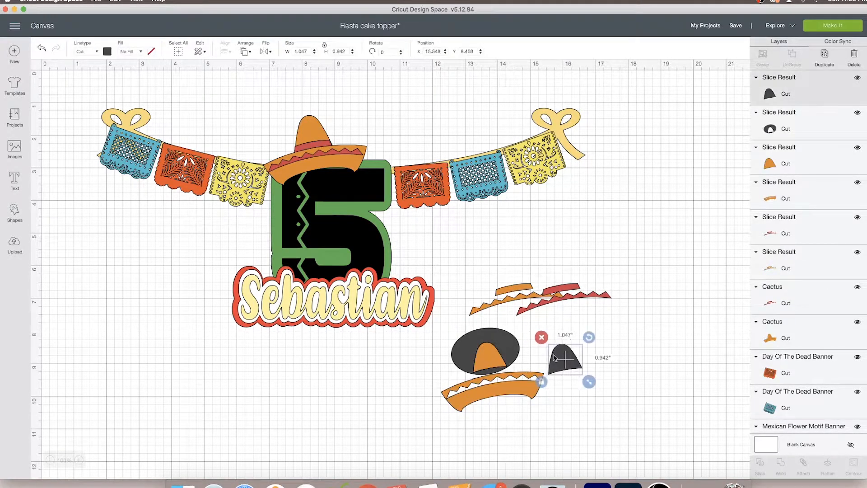
{"action": "left_click_drag", "start_coordinate": [483, 356], "coordinate": [336, 129]}
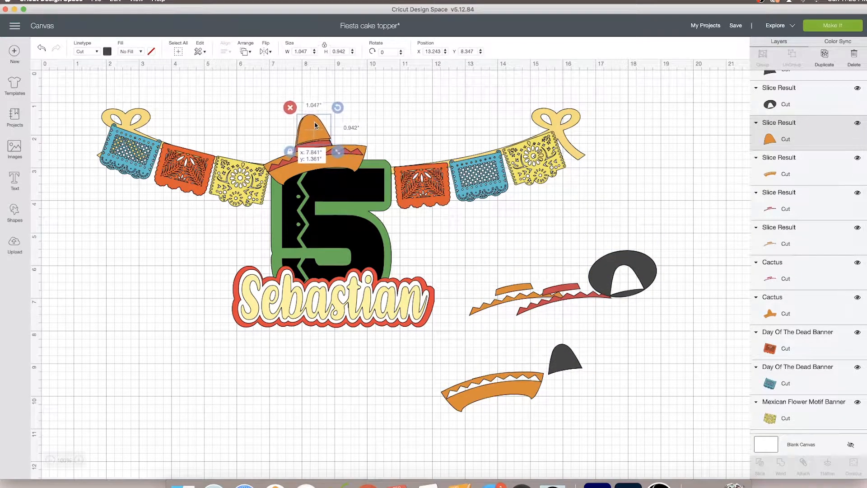
Colour the sombrero's crown the same turquoise as the banners
{"action": "left_click", "coordinate": [108, 51]}
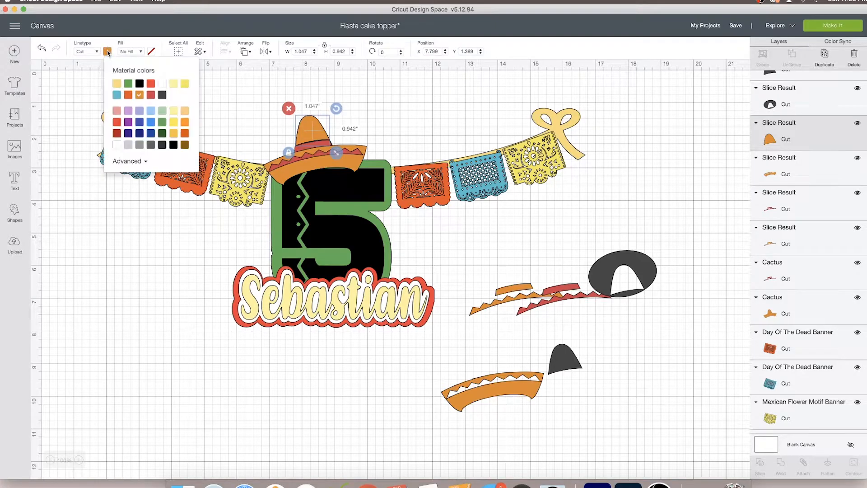
{"action": "left_click", "coordinate": [149, 112]}
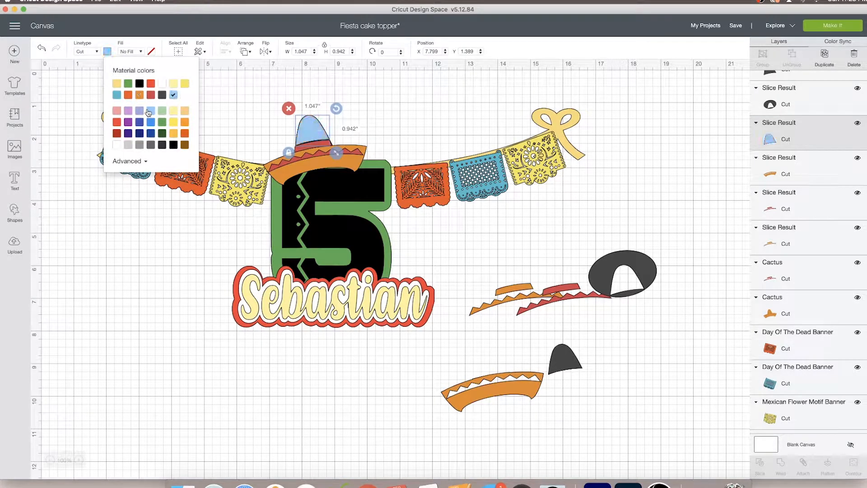
{"action": "left_click", "coordinate": [116, 97]}
{"action": "left_click", "coordinate": [384, 115]}
{"action": "left_click", "coordinate": [317, 134]}
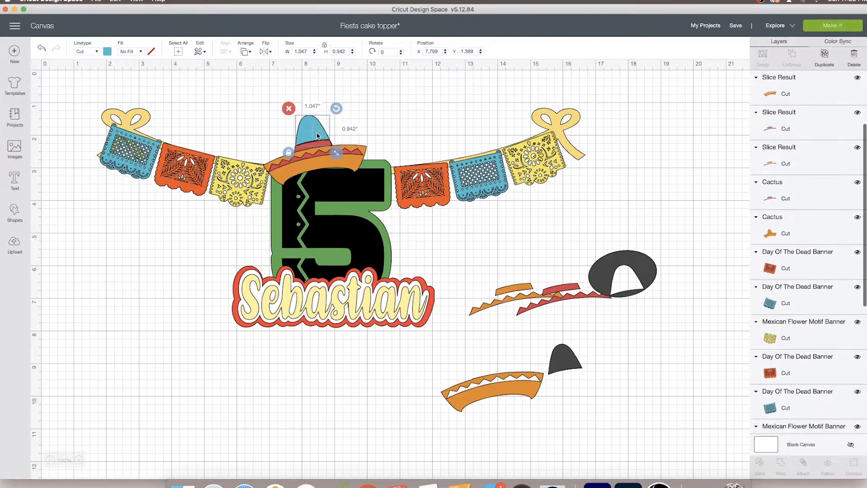
Move the spare red trim to the empty area beside the name and cover its hatband with a square stretched into a tilted bar
{"action": "left_click_drag", "start_coordinate": [549, 306], "coordinate": [115, 296]}
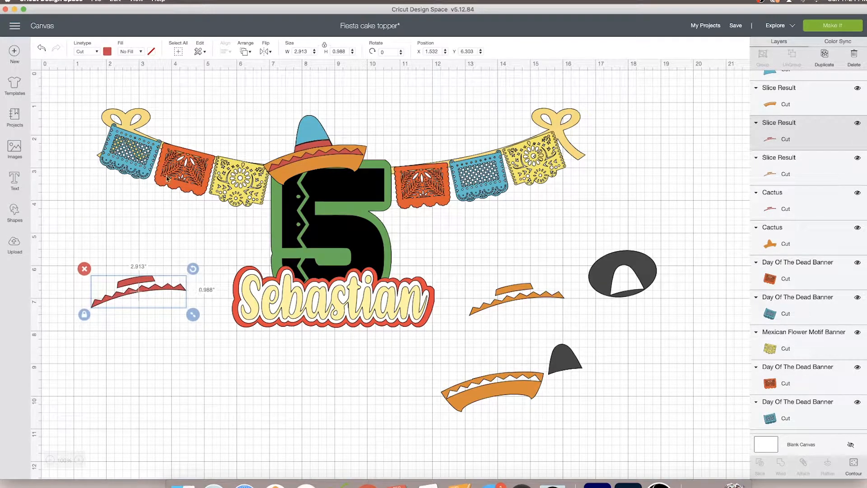
{"action": "left_click", "coordinate": [15, 213]}
{"action": "left_click", "coordinate": [58, 163]}
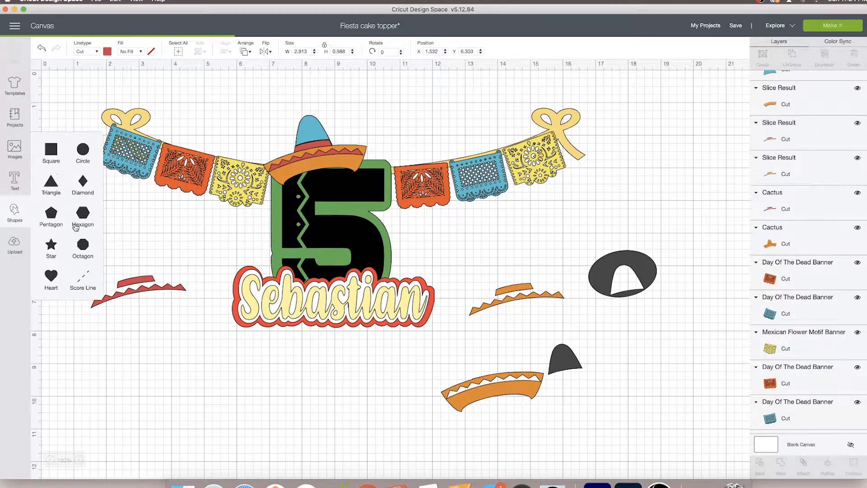
{"action": "left_click_drag", "start_coordinate": [170, 196], "coordinate": [118, 273]}
{"action": "left_click_drag", "start_coordinate": [163, 320], "coordinate": [192, 238]}
{"action": "left_click", "coordinate": [50, 340]}
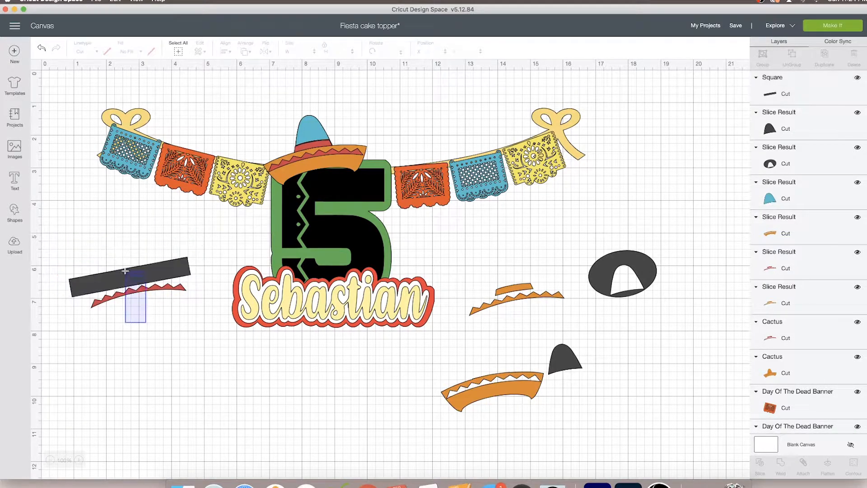
Slice the hatband off the red trim with the bar and place the remaining zigzag over the sombrero's brim
{"action": "left_click", "coordinate": [759, 465]}
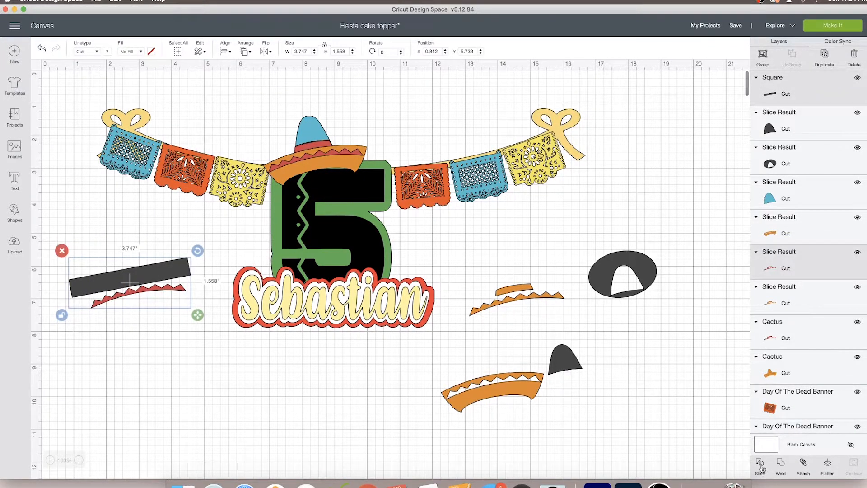
{"action": "left_click_drag", "start_coordinate": [143, 285], "coordinate": [173, 366]}
{"action": "left_click", "coordinate": [147, 361]}
{"action": "left_click_drag", "start_coordinate": [135, 291], "coordinate": [209, 254]}
{"action": "left_click_drag", "start_coordinate": [281, 192], "coordinate": [316, 155]}
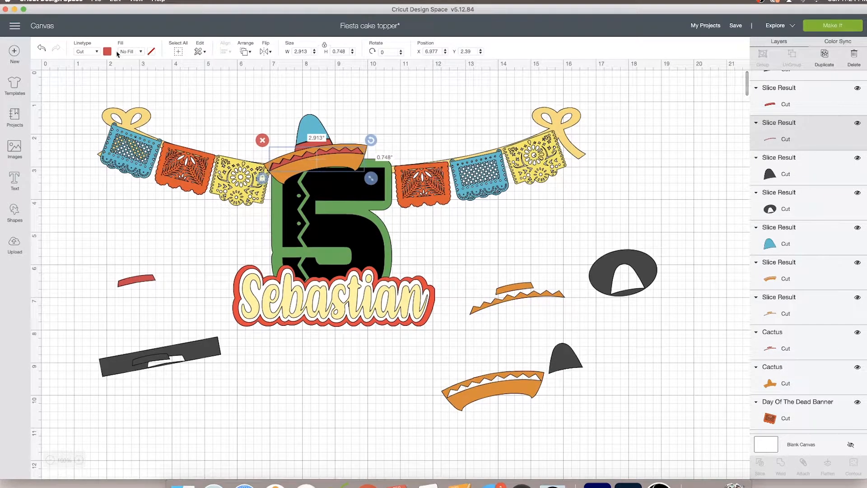
Colour the brim's zigzag the string's light yellow and delete the leftover slice pieces around the design
{"action": "left_click", "coordinate": [107, 51]}
{"action": "left_click", "coordinate": [117, 84]}
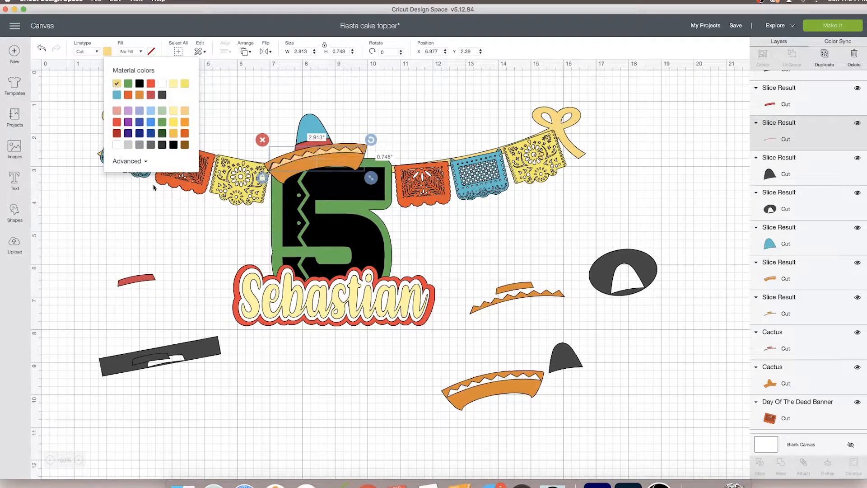
{"action": "left_click_drag", "start_coordinate": [475, 249], "coordinate": [649, 415]}
{"action": "left_click", "coordinate": [433, 242]}
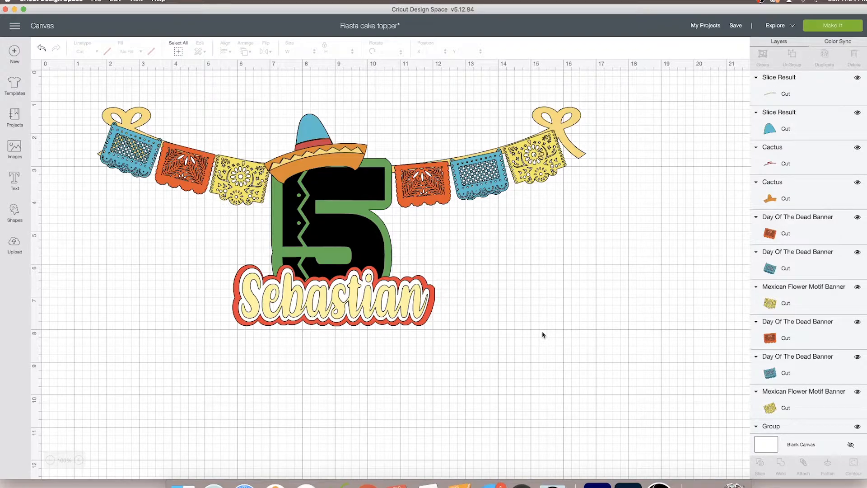
Insert the plain pink scalloped image from the pompom images and place it on the sombrero's brim at 0.5 in tall
{"action": "left_click", "coordinate": [15, 213]}
{"action": "left_click", "coordinate": [14, 148]}
{"action": "left_click", "coordinate": [685, 212]}
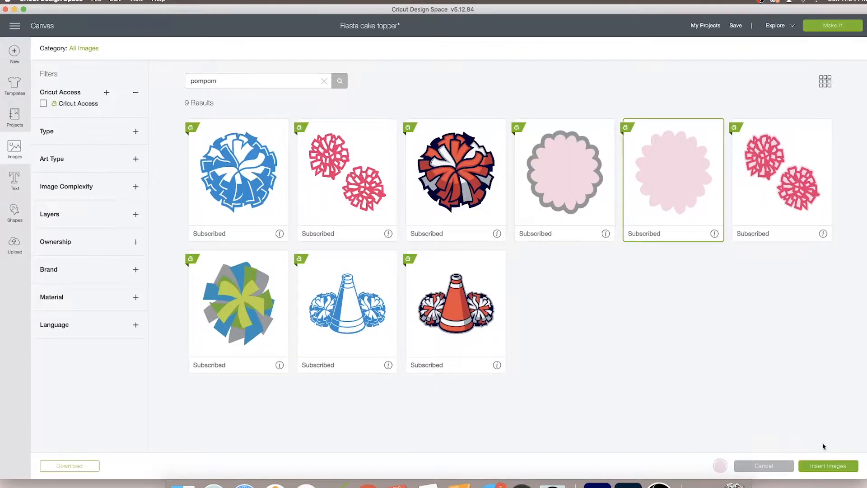
{"action": "left_click", "coordinate": [826, 469]}
{"action": "left_click_drag", "start_coordinate": [194, 224], "coordinate": [297, 166]}
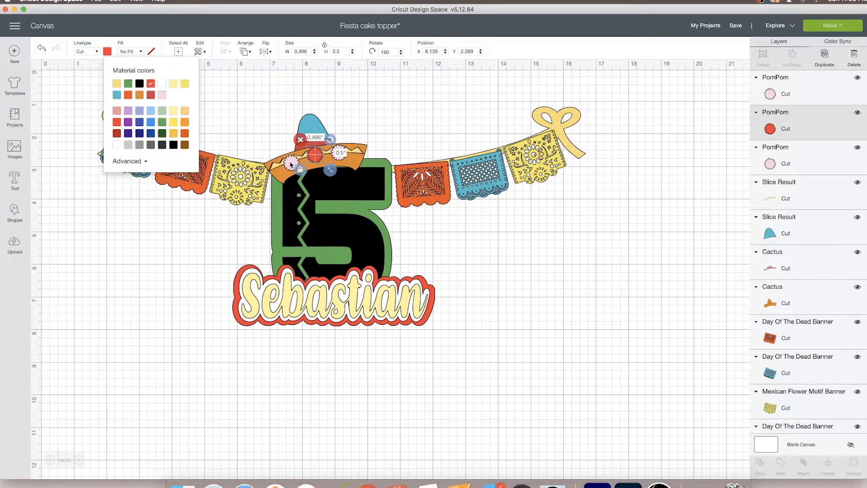
Recolour the sombrero's pink pompoms in the red of the name's outer border
{"action": "left_click", "coordinate": [291, 164]}
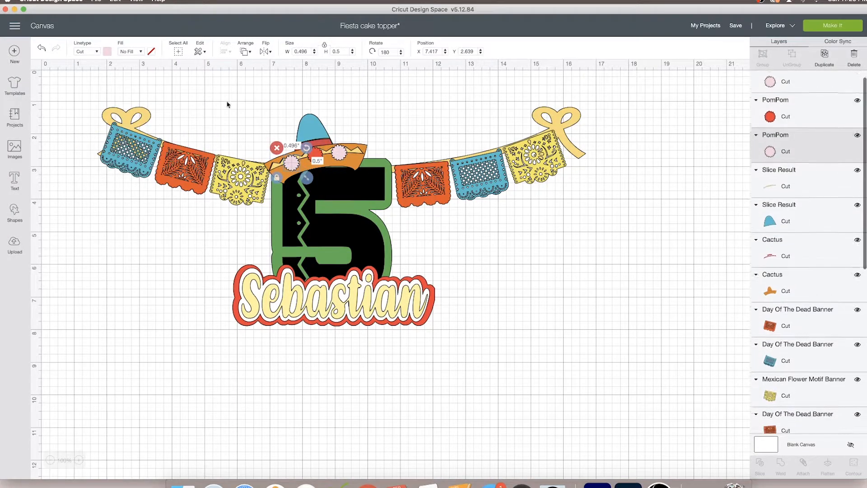
{"action": "left_click", "coordinate": [107, 51]}
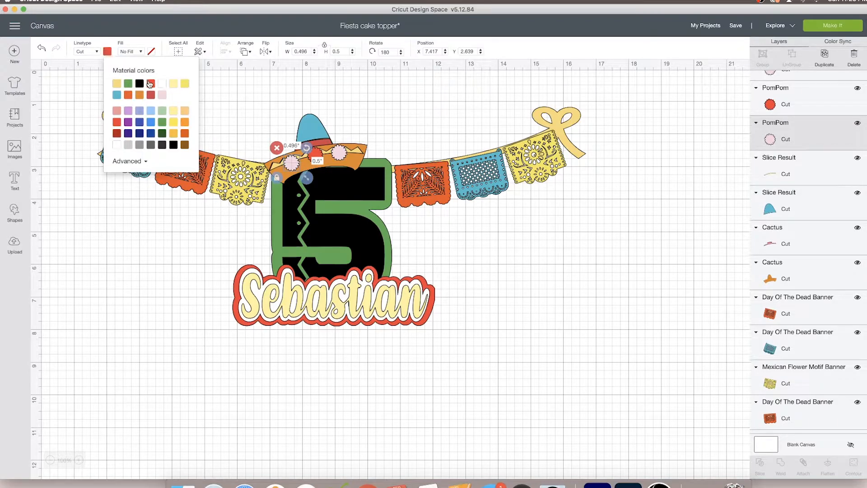
{"action": "left_click", "coordinate": [150, 84]}
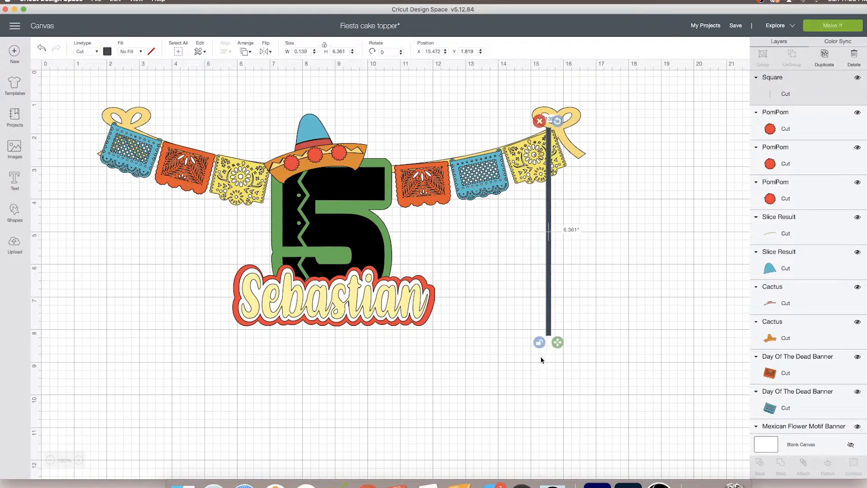
Make tilted dark poles under the garland's two bows from a narrow stretched square and send them behind the design
{"action": "left_click", "coordinate": [539, 341]}
{"action": "left_click_drag", "start_coordinate": [559, 122], "coordinate": [574, 124]}
{"action": "left_click_drag", "start_coordinate": [561, 210], "coordinate": [535, 217]}
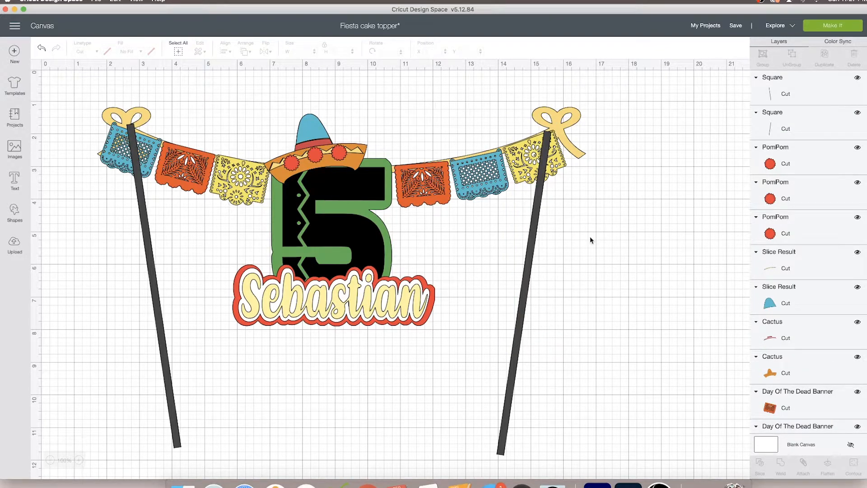
{"action": "left_click", "coordinate": [529, 244]}
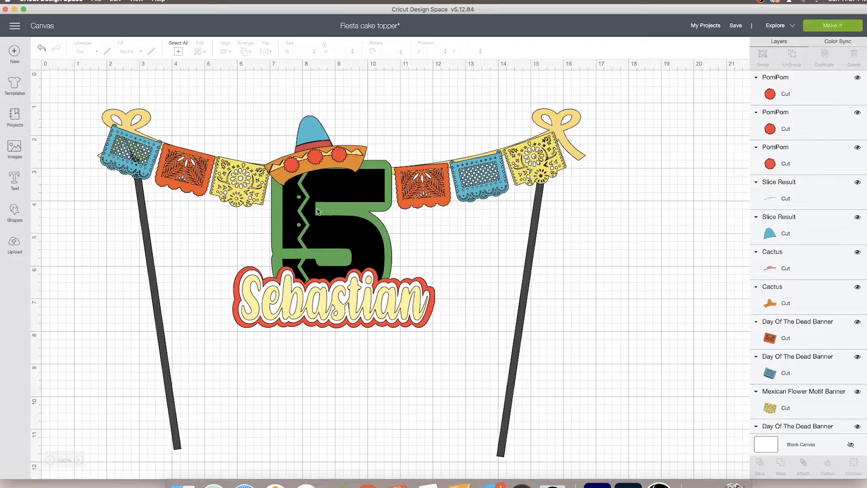
Delete both dark poles and the clothes line with its bows, keeping the papel picado banners
{"action": "left_click", "coordinate": [530, 255]}
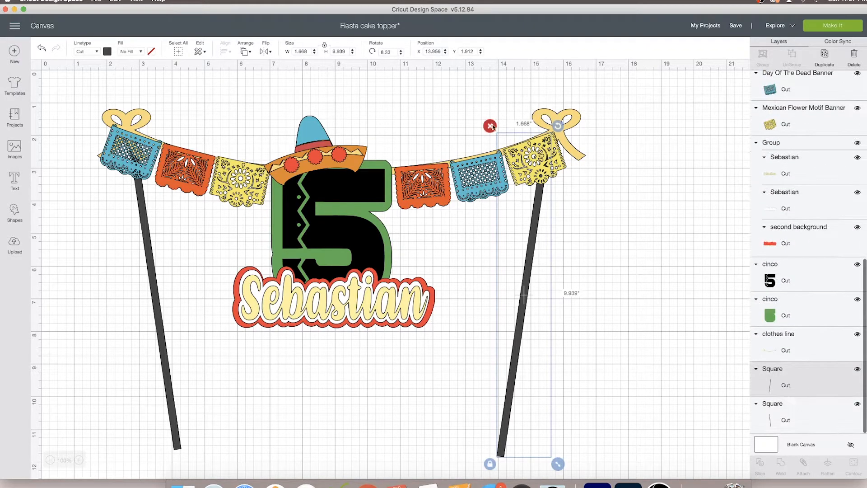
{"action": "left_click", "coordinate": [490, 126]}
{"action": "left_click", "coordinate": [559, 130]}
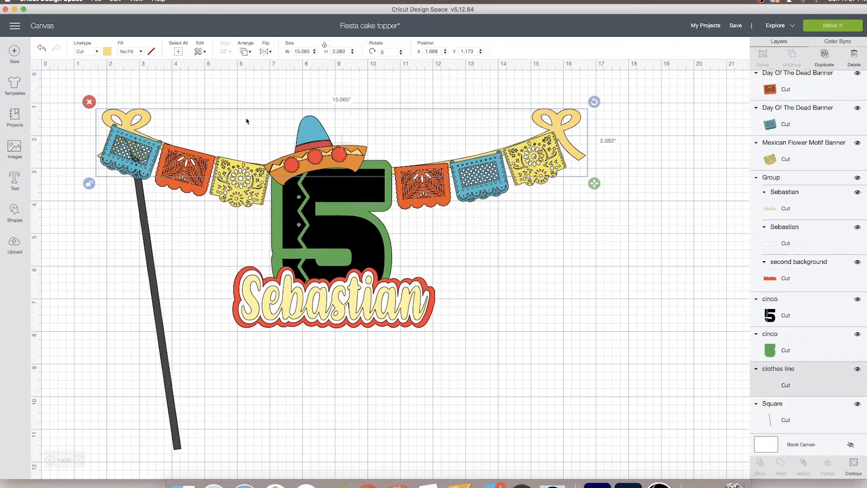
{"action": "left_click", "coordinate": [89, 101]}
{"action": "left_click", "coordinate": [131, 130]}
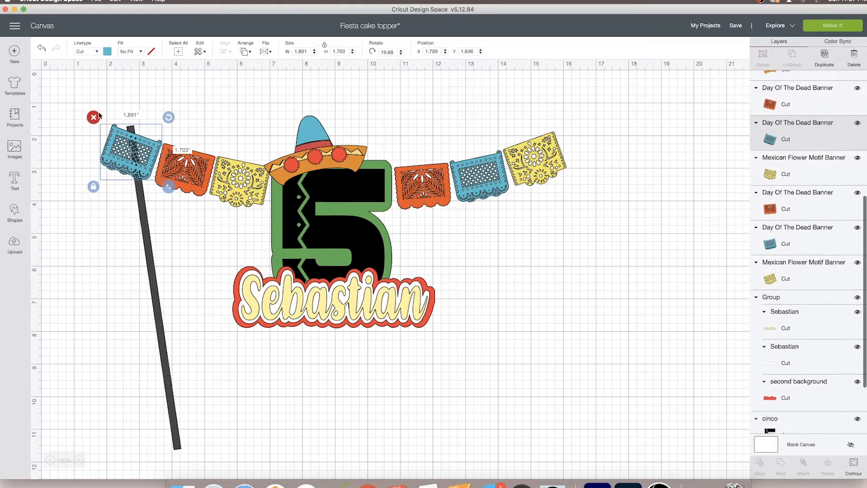
{"action": "left_click", "coordinate": [148, 233]}
{"action": "left_click", "coordinate": [119, 117]}
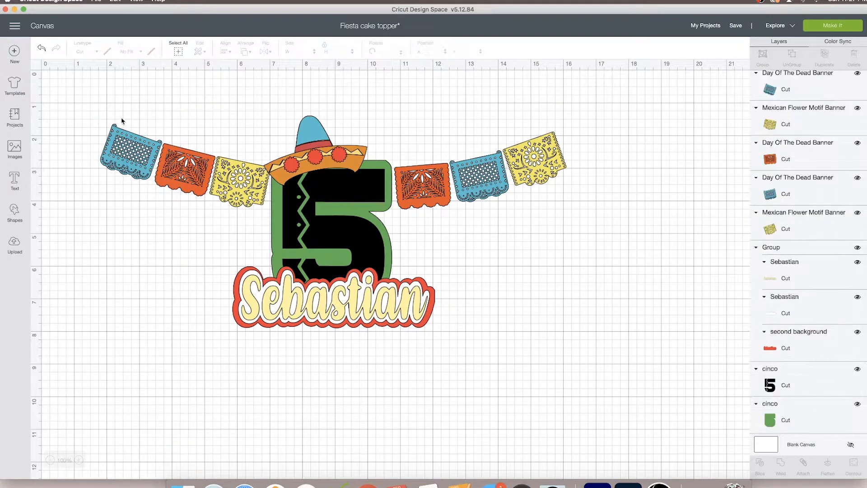
{"action": "scroll", "coordinate": [537, 125], "scroll_direction": "up", "scroll_amount": 1}
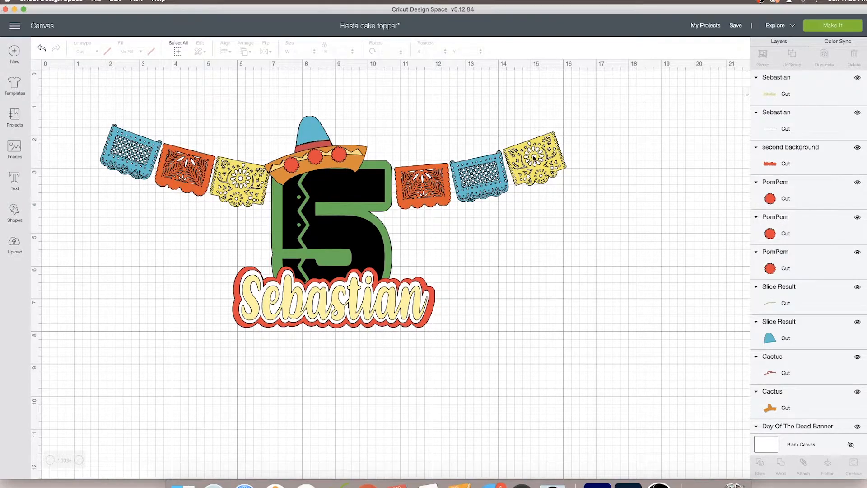
Straighten the yellow and blue banners on the far side of the number and move them below their garland positions
{"action": "left_click", "coordinate": [534, 159]}
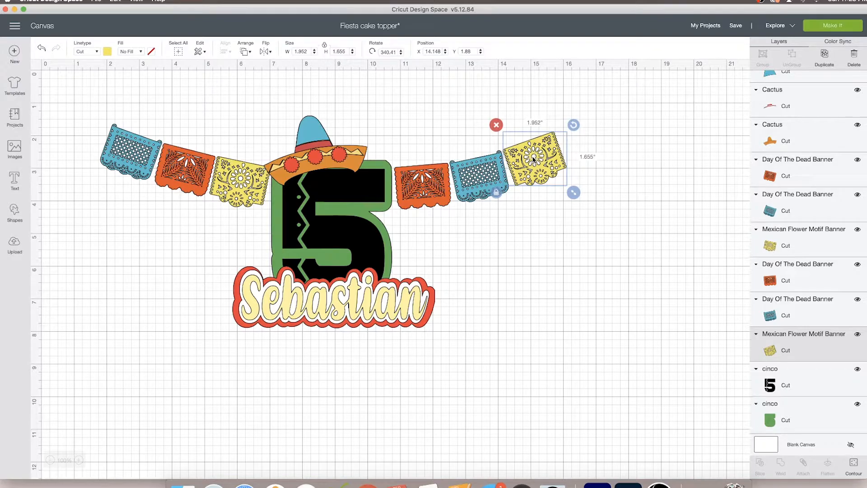
{"action": "left_click_drag", "start_coordinate": [534, 159], "coordinate": [541, 212]}
{"action": "left_click", "coordinate": [494, 174]}
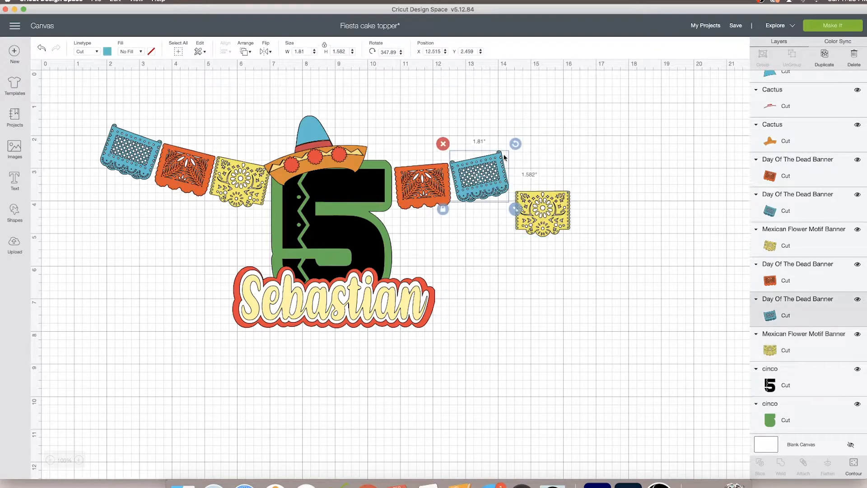
{"action": "mouse_move", "coordinate": [515, 146]}
{"action": "left_mouse_down"}
{"action": "mouse_move", "coordinate": [520, 158]}
{"action": "mouse_move", "coordinate": [504, 168]}
{"action": "mouse_move", "coordinate": [513, 147]}
{"action": "left_mouse_up"}
{"action": "left_click_drag", "start_coordinate": [498, 177], "coordinate": [543, 212]}
Level the straightened yellow banner's remaining tilt and shrink it to about 1.59 in wide by 1.33 in tall
{"action": "scroll", "coordinate": [543, 212], "scroll_direction": "down", "scroll_amount": 1}
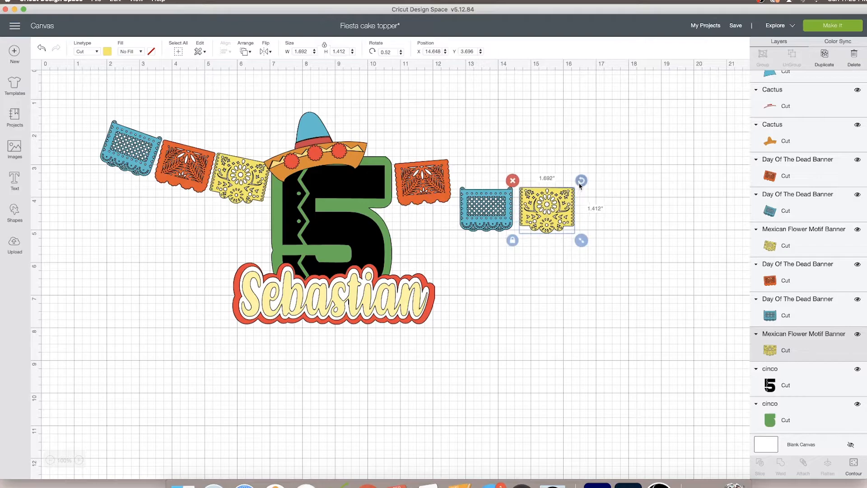
{"action": "left_click_drag", "start_coordinate": [580, 181], "coordinate": [581, 185]}
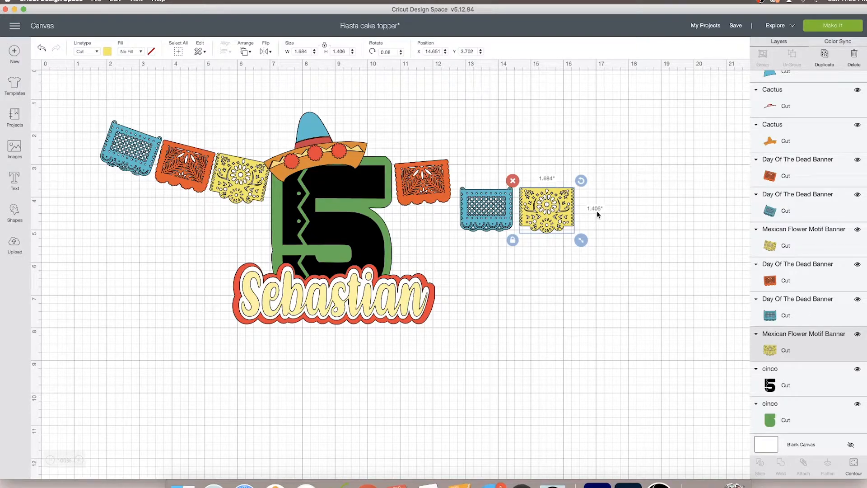
{"action": "left_click_drag", "start_coordinate": [583, 238], "coordinate": [580, 236]}
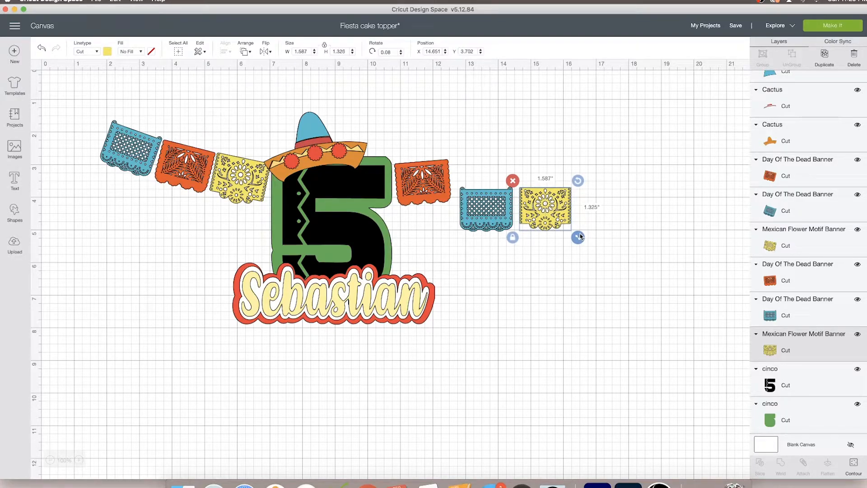
Delete the tilted yellow banner beside the sombrero and place a duplicate of the straightened yellow one directly above the original
{"action": "left_click", "coordinate": [233, 179]}
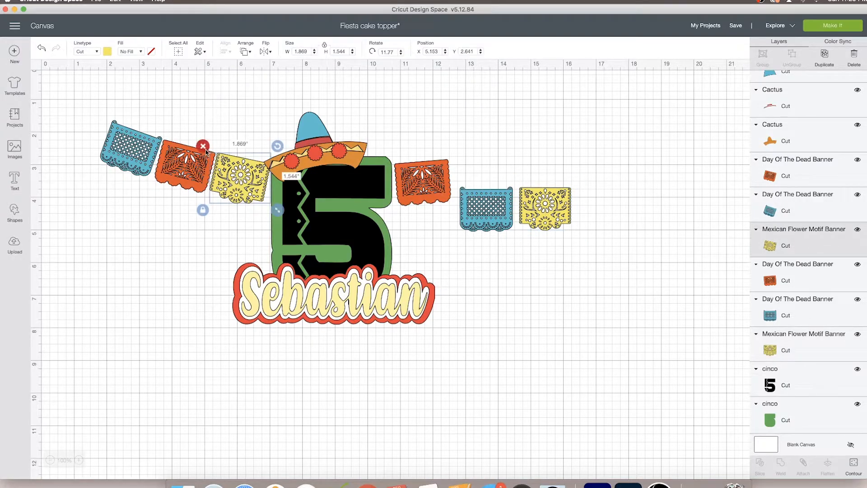
{"action": "left_click", "coordinate": [205, 150]}
{"action": "left_click", "coordinate": [547, 209]}
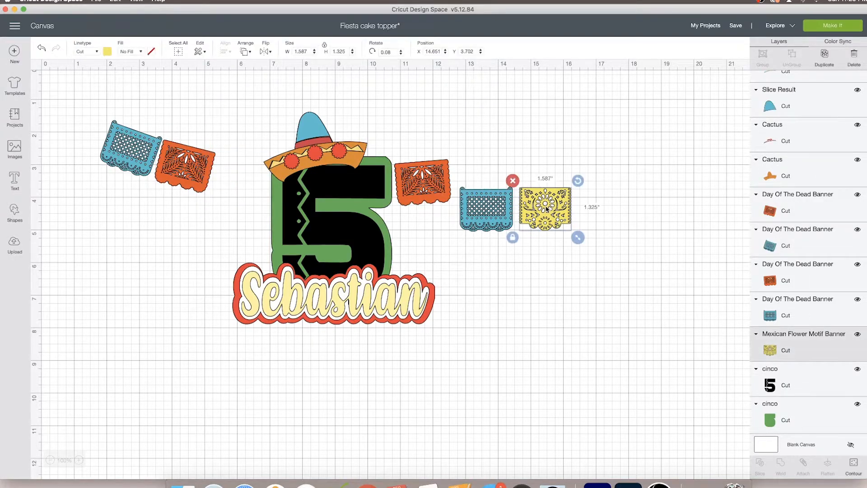
{"action": "left_click", "coordinate": [829, 58]}
{"action": "left_click_drag", "start_coordinate": [555, 245], "coordinate": [537, 185]}
Shrink the straightened blue banner to match the size of the yellow banners
{"action": "left_click", "coordinate": [495, 225]}
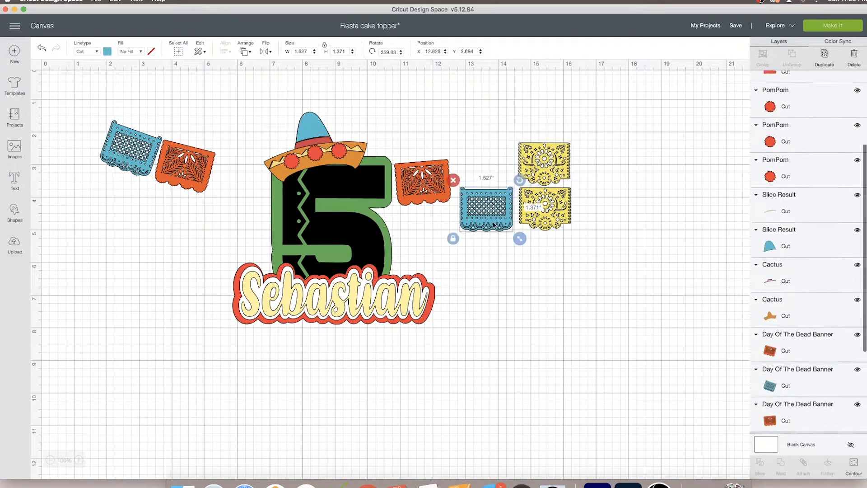
{"action": "left_click_drag", "start_coordinate": [518, 238], "coordinate": [514, 235]}
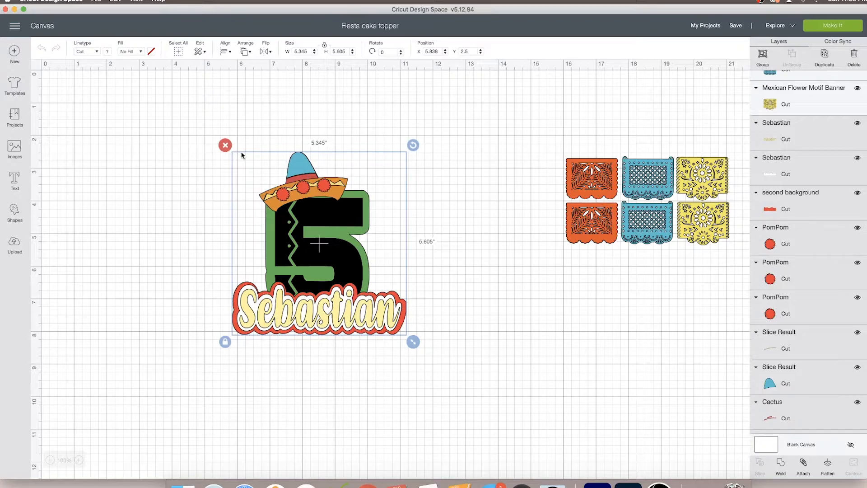
Scale the sombrero, number and name together to about 4.9 by 5.13 in and send the project to the mat preview
{"action": "left_click_drag", "start_coordinate": [413, 341], "coordinate": [397, 326]}
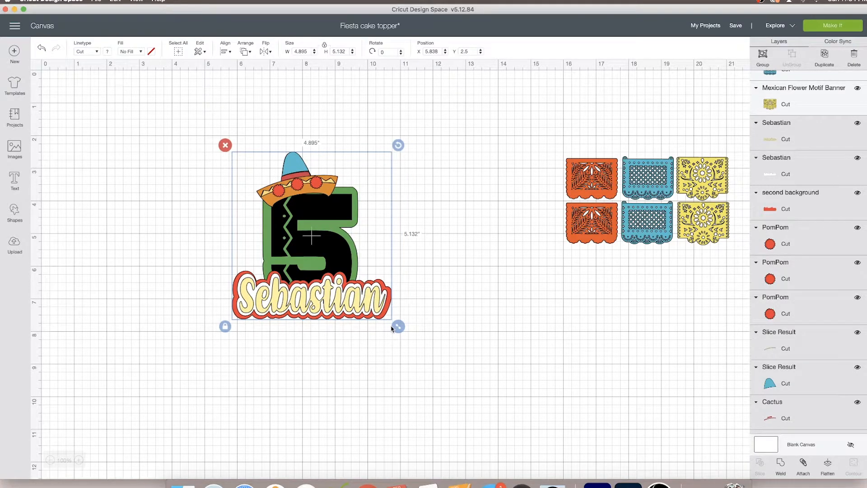
{"action": "left_click", "coordinate": [541, 399]}
{"action": "left_click_drag", "start_coordinate": [426, 343], "coordinate": [232, 138]}
{"action": "left_click", "coordinate": [576, 148]}
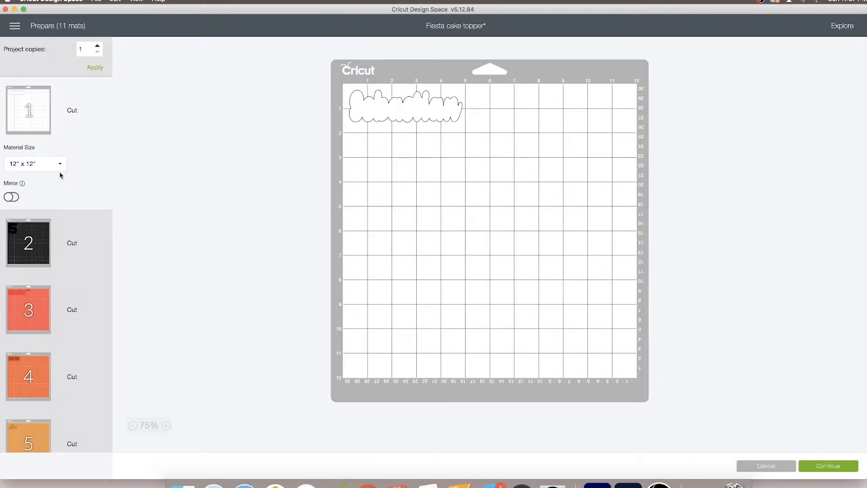
Examine how the pieces are laid out on the coloured cutting mats and return to the white mat 1
{"action": "scroll", "coordinate": [38, 139], "scroll_direction": "down", "scroll_amount": 5}
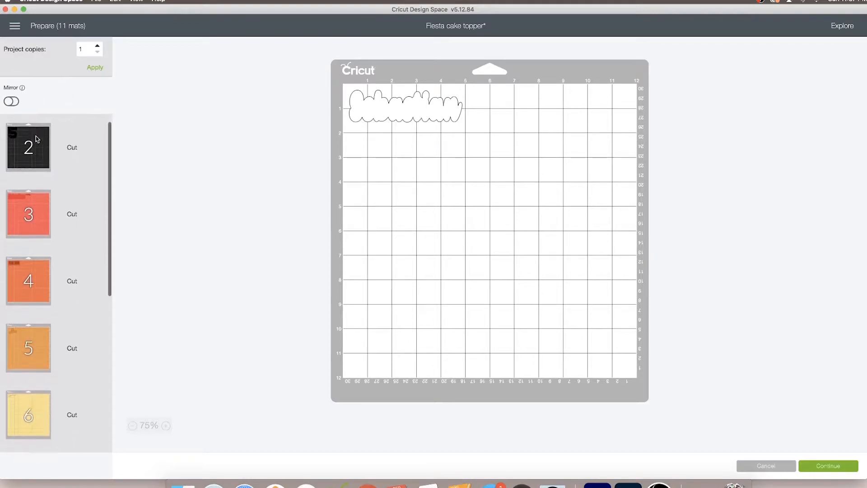
{"action": "left_click", "coordinate": [37, 139]}
{"action": "scroll", "coordinate": [37, 145], "scroll_direction": "down", "scroll_amount": 3}
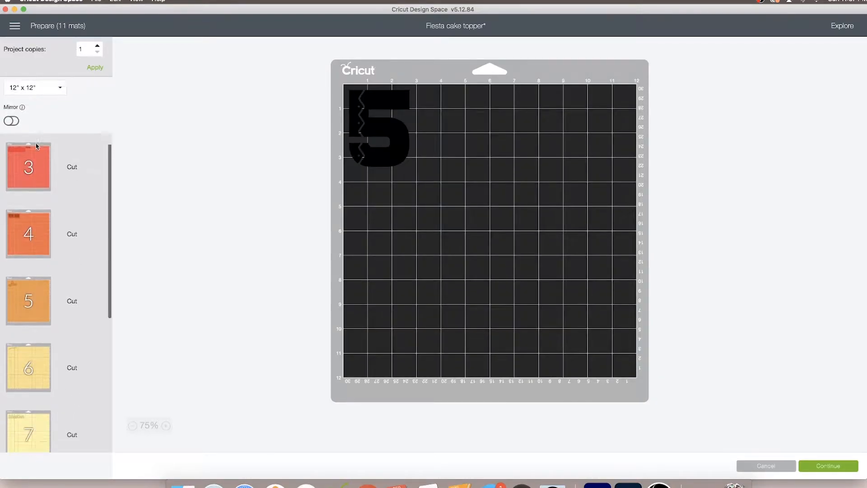
{"action": "left_click", "coordinate": [37, 151]}
{"action": "scroll", "coordinate": [37, 162], "scroll_direction": "down", "scroll_amount": 3}
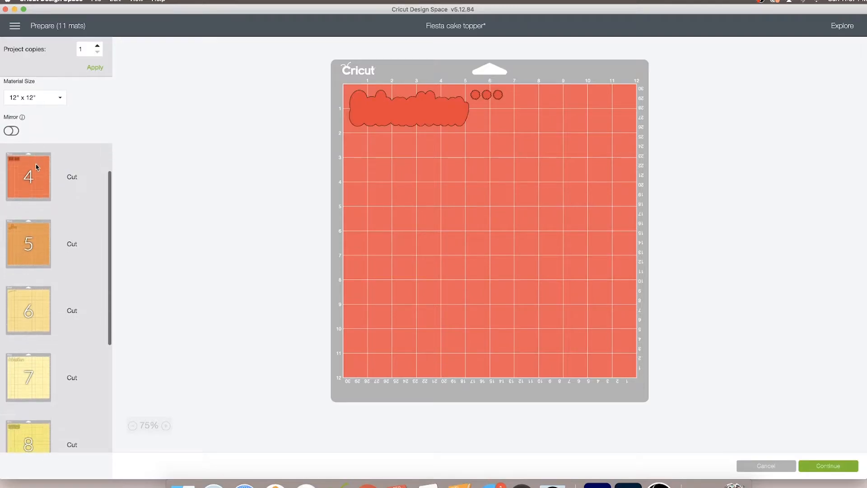
{"action": "left_click", "coordinate": [37, 166]}
{"action": "left_click", "coordinate": [36, 178]}
{"action": "scroll", "coordinate": [38, 180], "scroll_direction": "down", "scroll_amount": 3}
{"action": "left_click", "coordinate": [38, 180]}
{"action": "scroll", "coordinate": [34, 194], "scroll_direction": "down", "scroll_amount": 3}
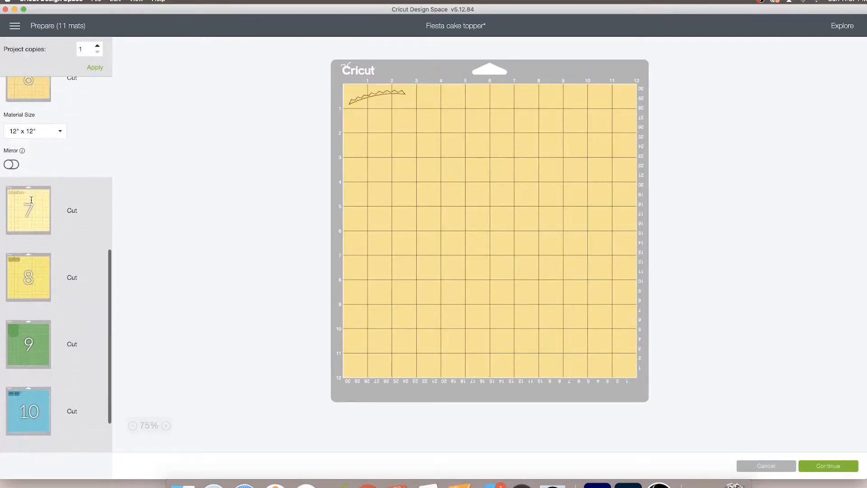
{"action": "left_click", "coordinate": [32, 203]}
{"action": "scroll", "coordinate": [28, 201], "scroll_direction": "down", "scroll_amount": 3}
{"action": "left_click", "coordinate": [29, 226]}
{"action": "scroll", "coordinate": [30, 227], "scroll_direction": "up", "scroll_amount": 10}
{"action": "left_click", "coordinate": [31, 103]}
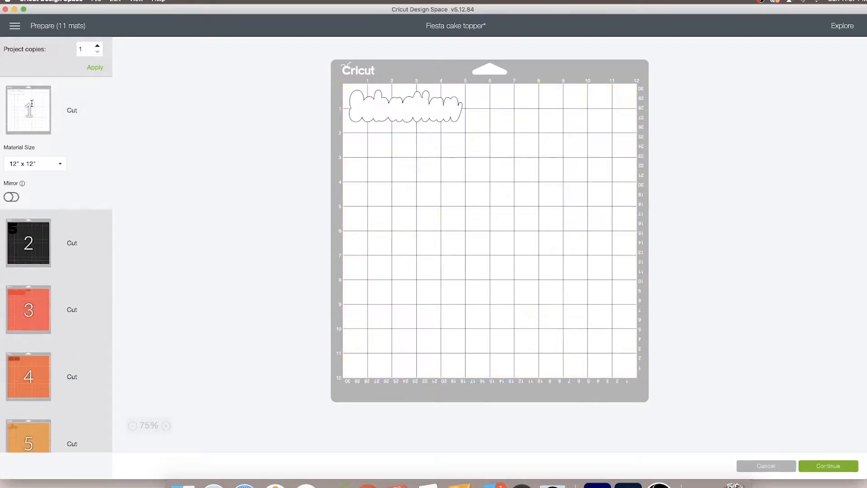
Continue to the cutting setup and check the material and tool requirements for the orange banner mat 4
{"action": "left_click", "coordinate": [822, 466]}
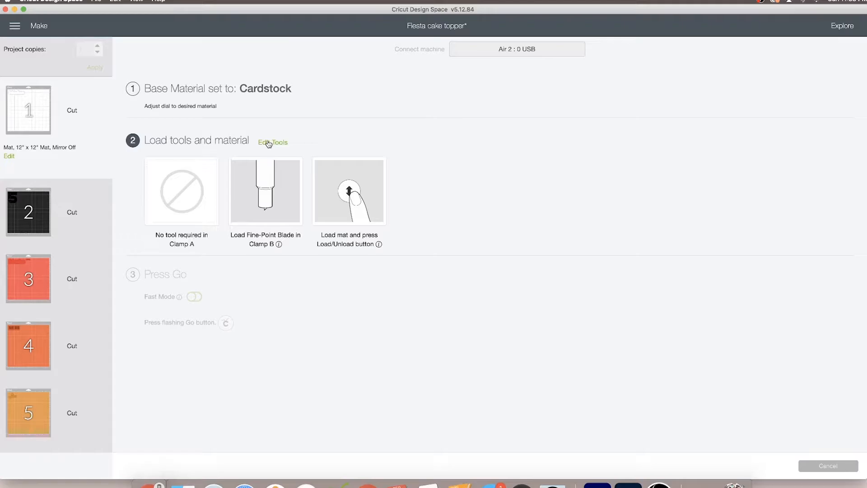
{"action": "scroll", "coordinate": [68, 242], "scroll_direction": "down", "scroll_amount": 5}
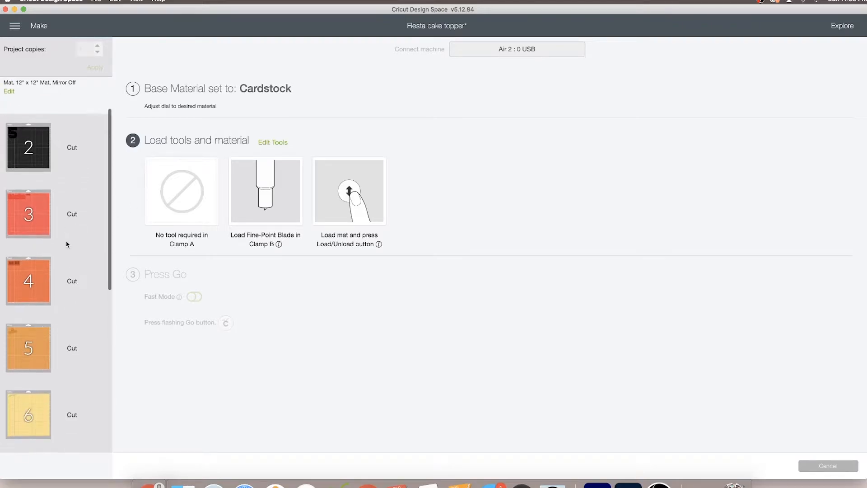
{"action": "left_click", "coordinate": [37, 243]}
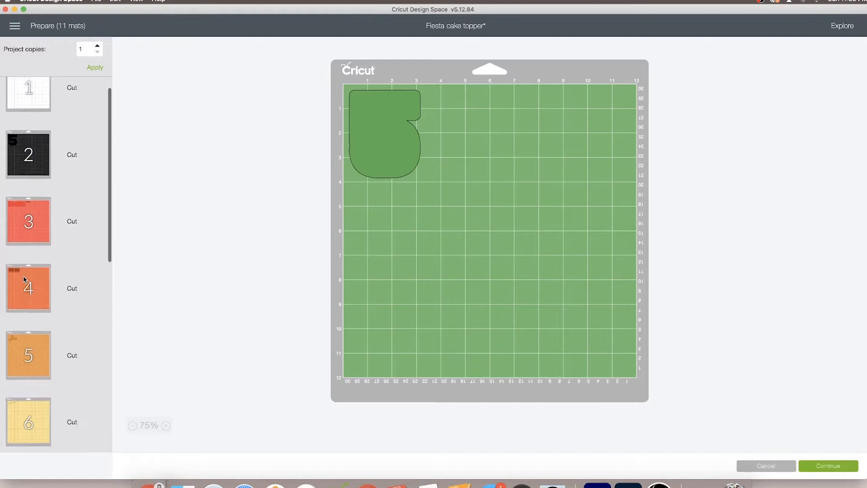
{"action": "scroll", "coordinate": [25, 279], "scroll_direction": "down", "scroll_amount": 1}
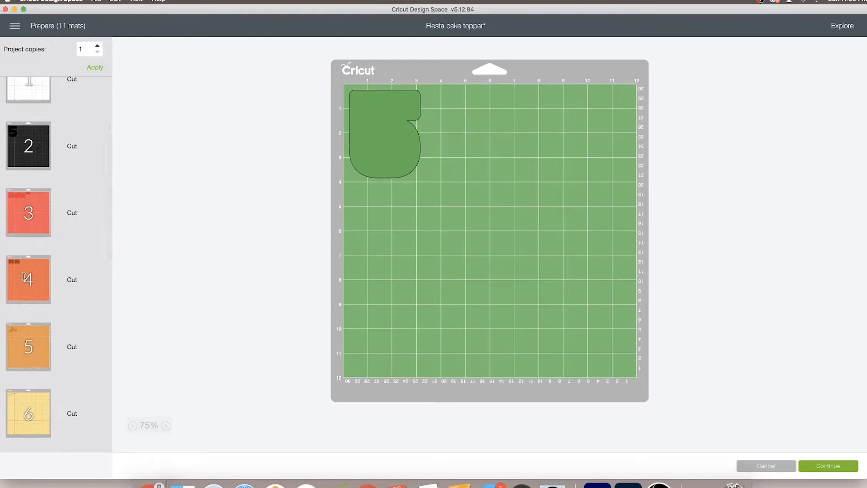
Continue to cutting with the orange banner mat 4 selected and set the material to Cardstock (for intricate cuts)
{"action": "left_click", "coordinate": [24, 277]}
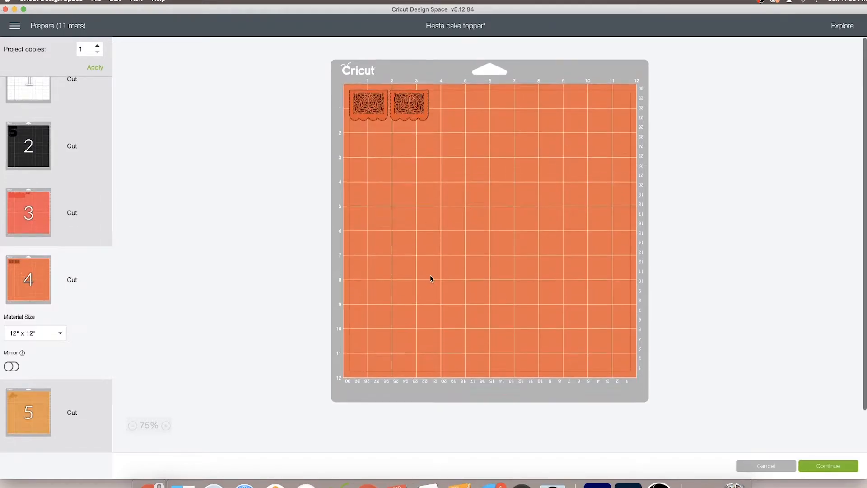
{"action": "left_click", "coordinate": [819, 466]}
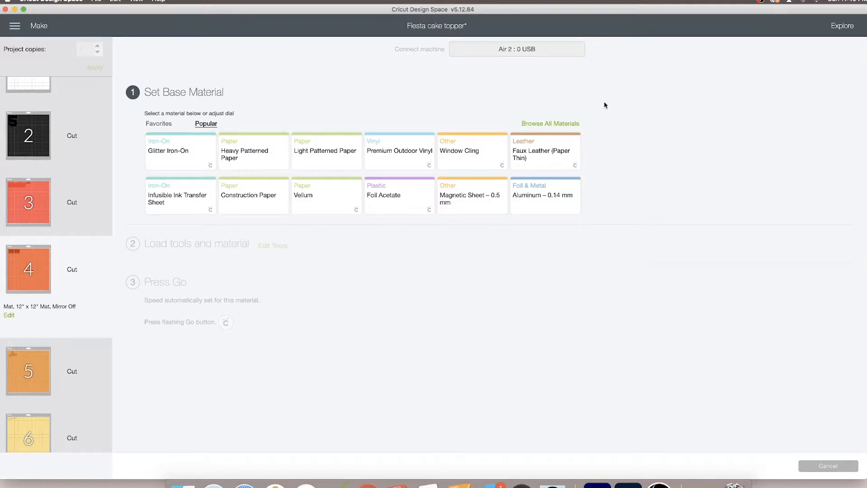
{"action": "left_click", "coordinate": [568, 125]}
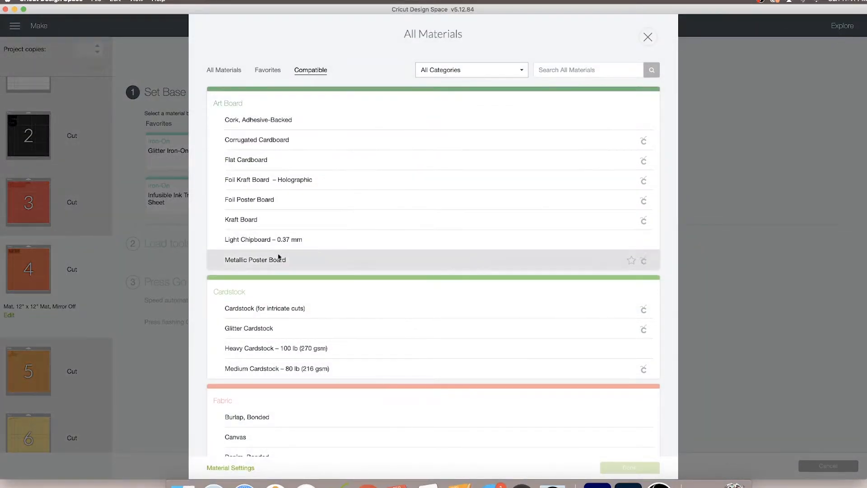
{"action": "left_click", "coordinate": [293, 315]}
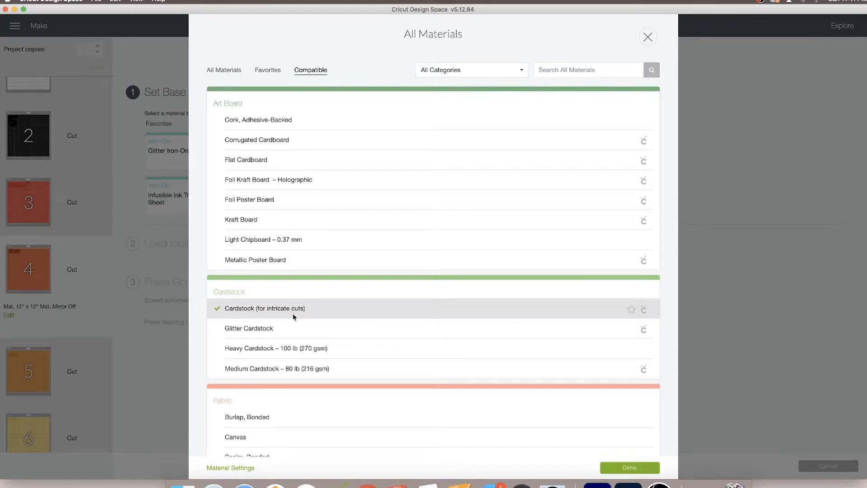
{"action": "left_click", "coordinate": [613, 467]}
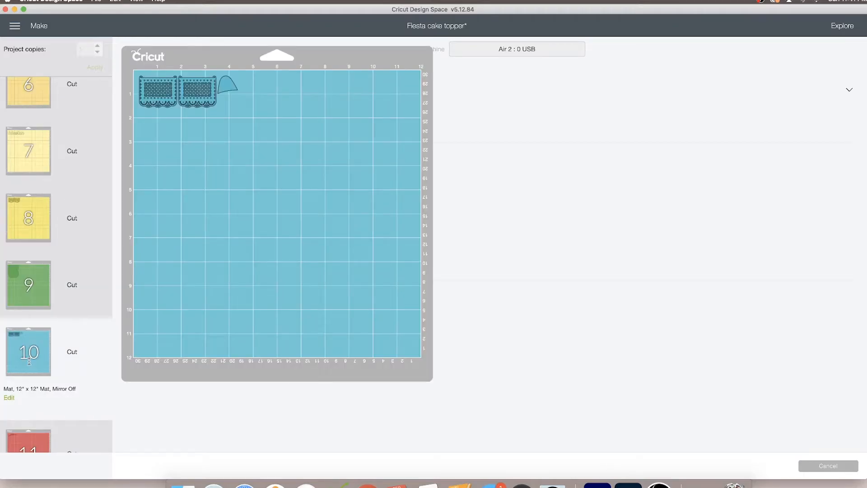
Review the yellow banner mat 8 and the other mats in the cutting queue, then select the white mat 1
{"action": "left_click", "coordinate": [32, 207]}
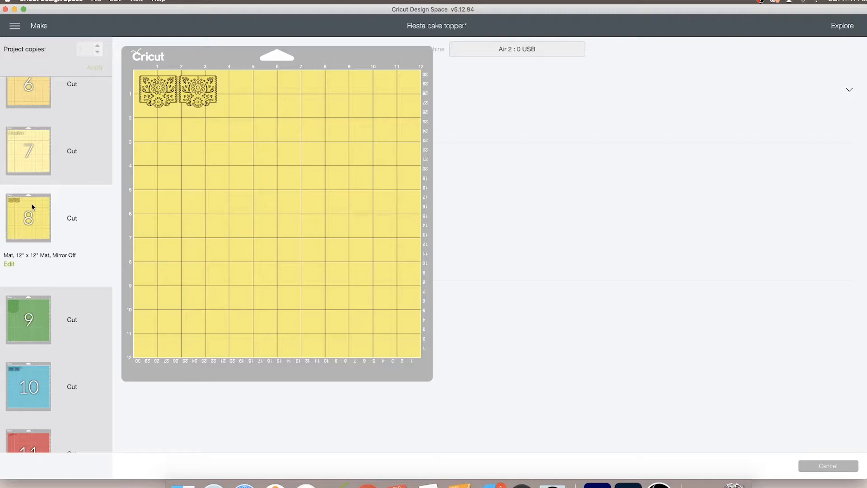
{"action": "scroll", "coordinate": [32, 207], "scroll_direction": "up", "scroll_amount": 7}
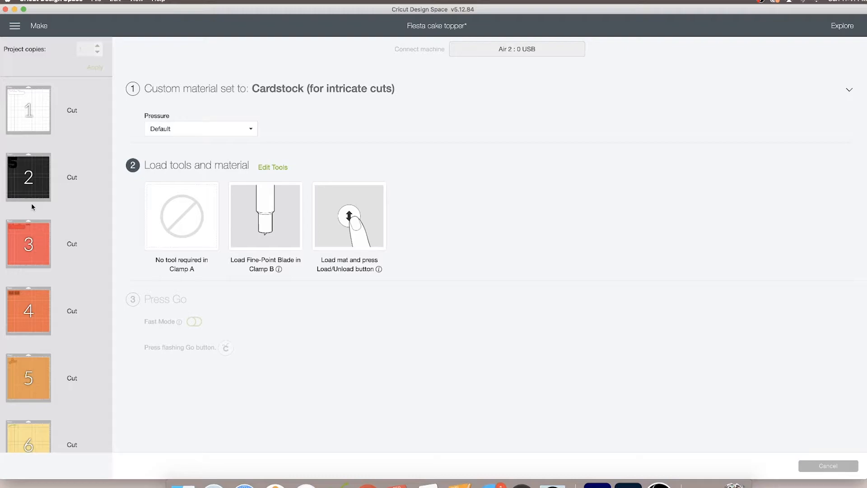
{"action": "scroll", "coordinate": [31, 207], "scroll_direction": "down", "scroll_amount": 3}
{"action": "scroll", "coordinate": [31, 207], "scroll_direction": "up", "scroll_amount": 3}
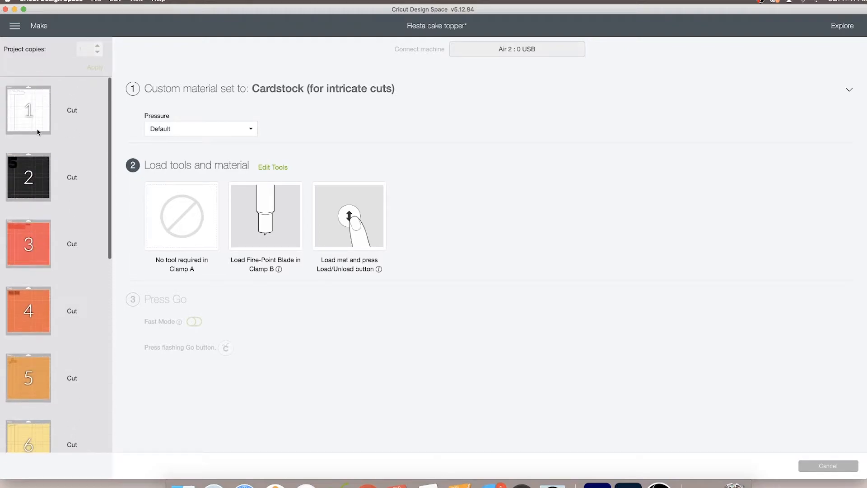
{"action": "left_click", "coordinate": [38, 97]}
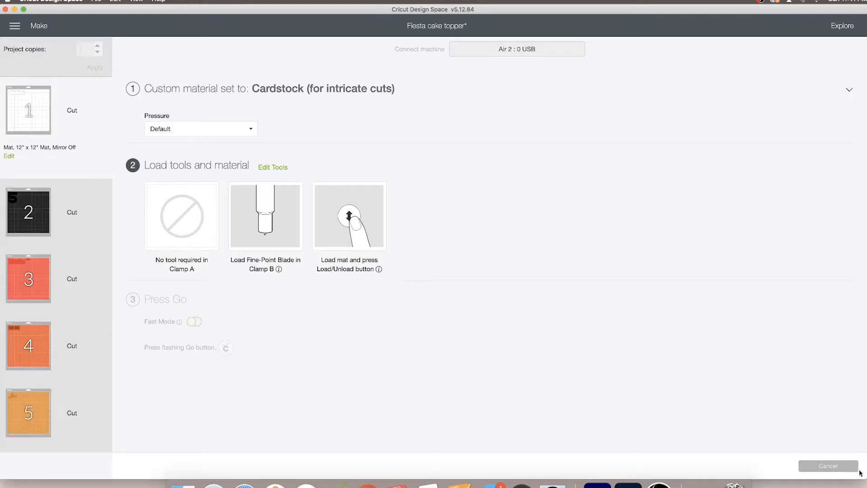